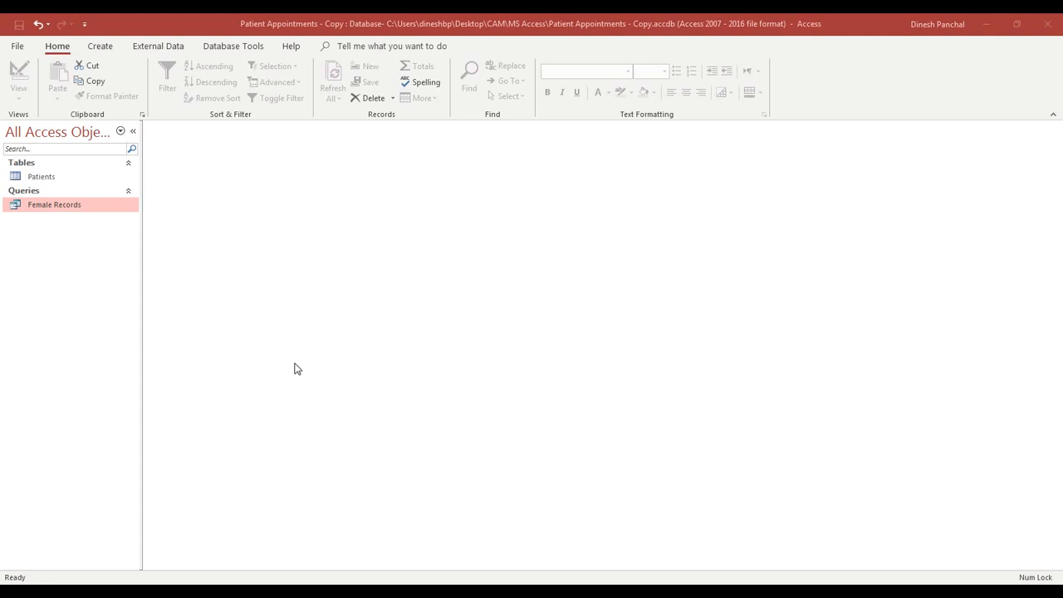
- Open the Patients table from the Navigation Pane to show its four patient records
click(36, 179)
click(70, 210)
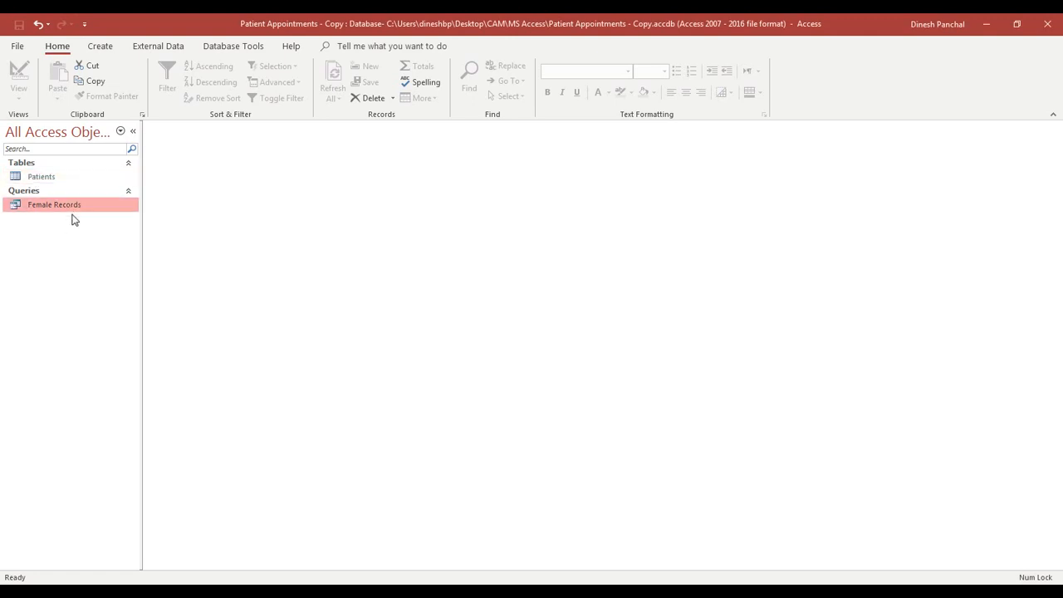
click(62, 181)
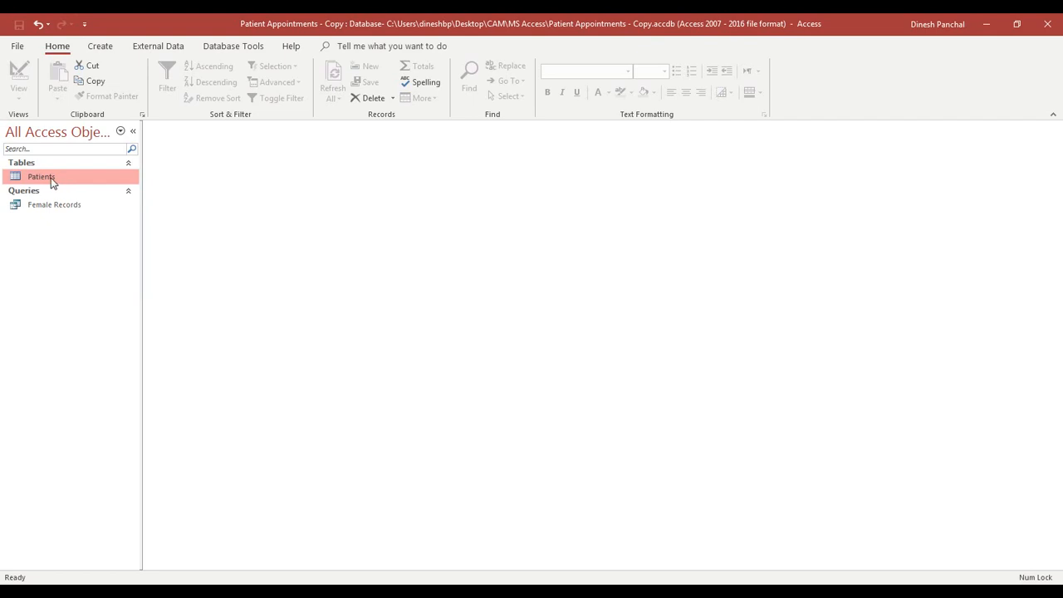
double_click(51, 181)
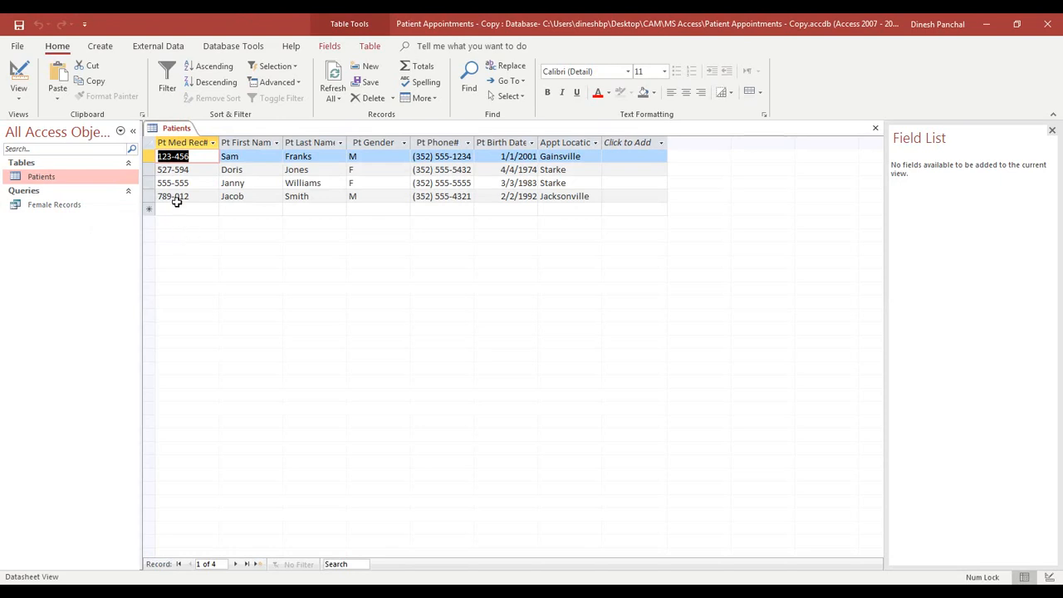
click(100, 46)
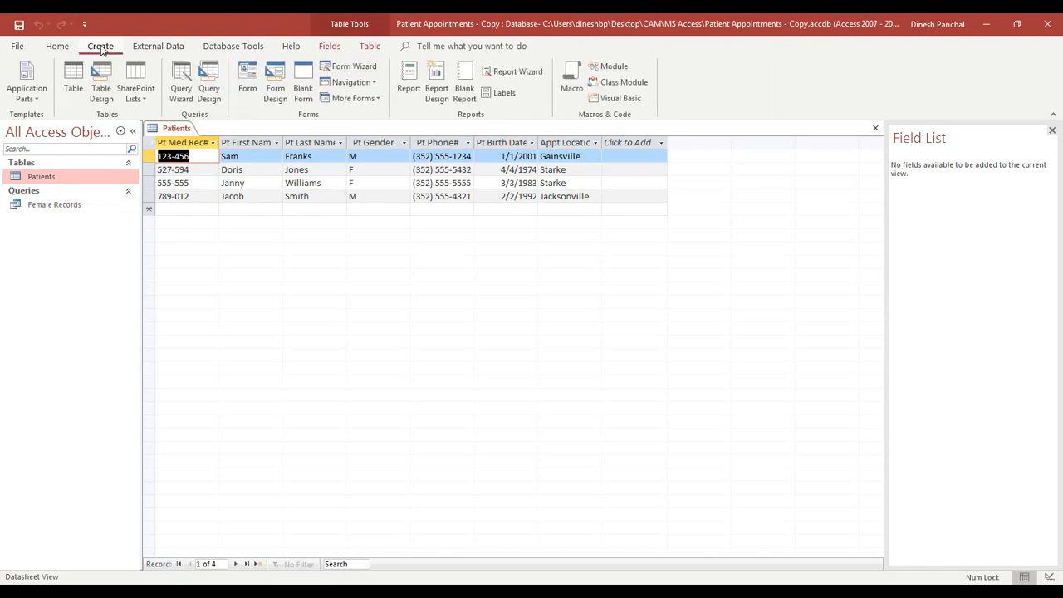
- Generate a new form from the open Patients table with Create > Form
click(248, 77)
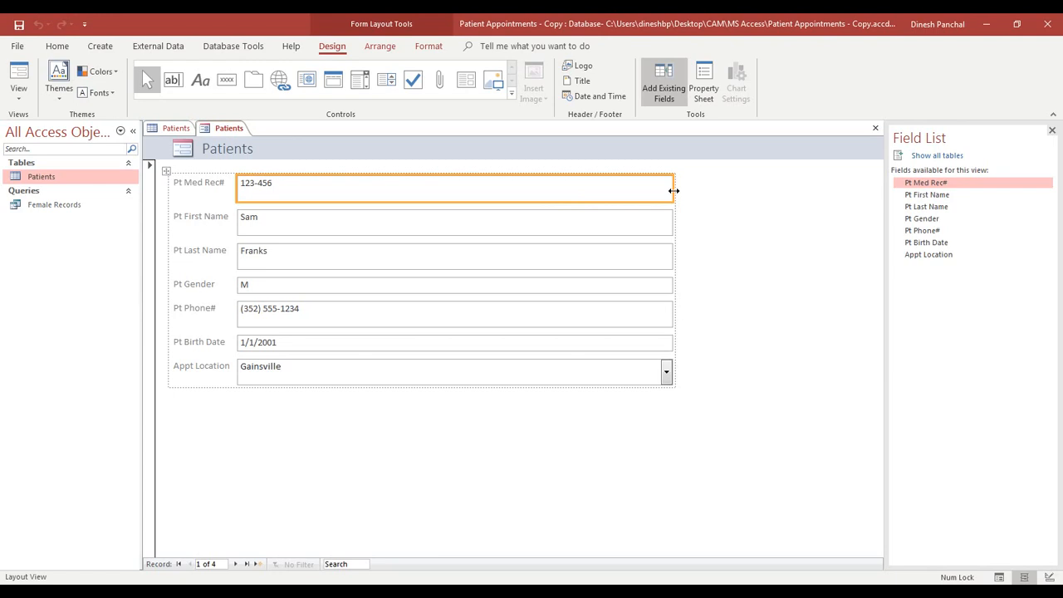
- Narrow the form's field-box column and switch to Form View showing record 1 of 4
drag(674, 191, 375, 203)
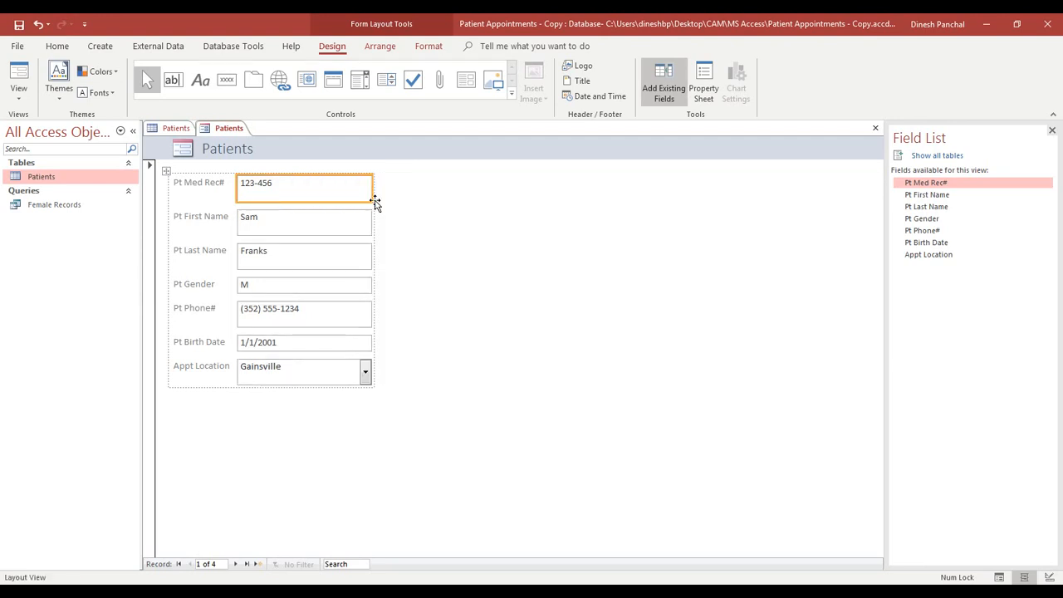
click(350, 418)
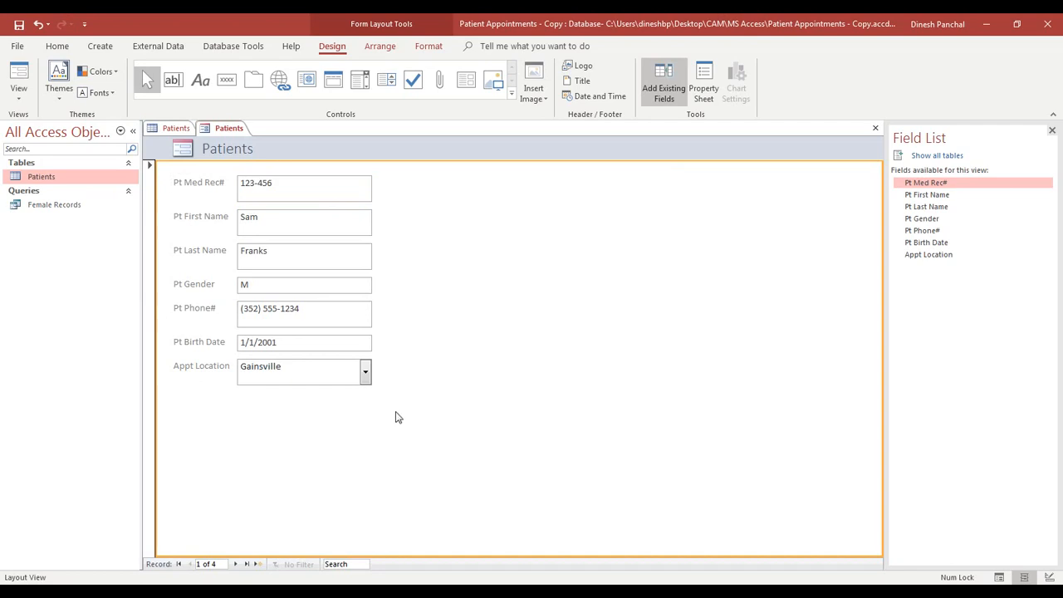
click(18, 77)
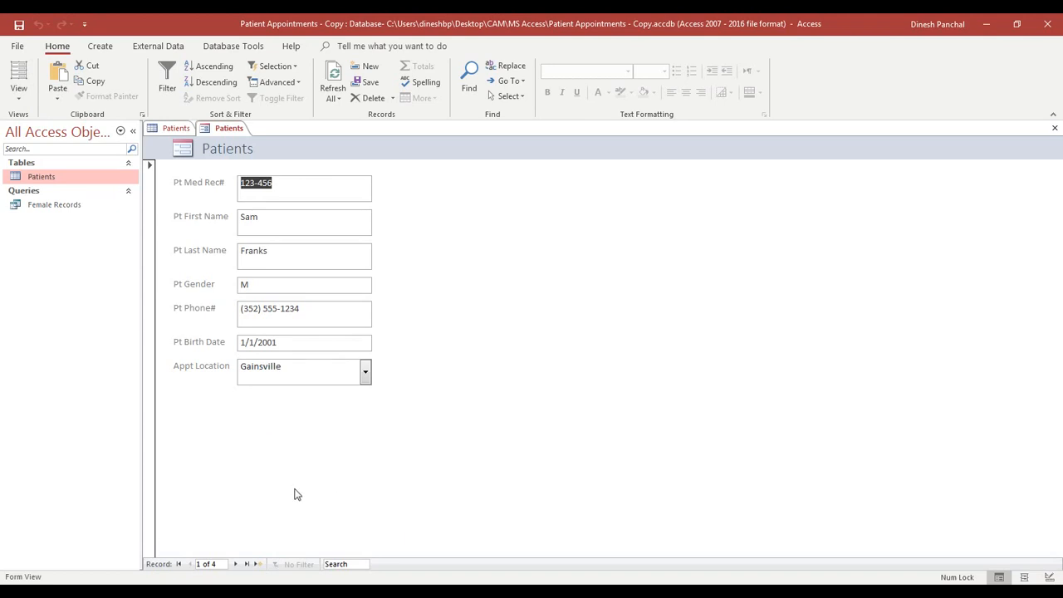
- Switch the Patients form to Design View and bring up the Form Design controls
click(19, 98)
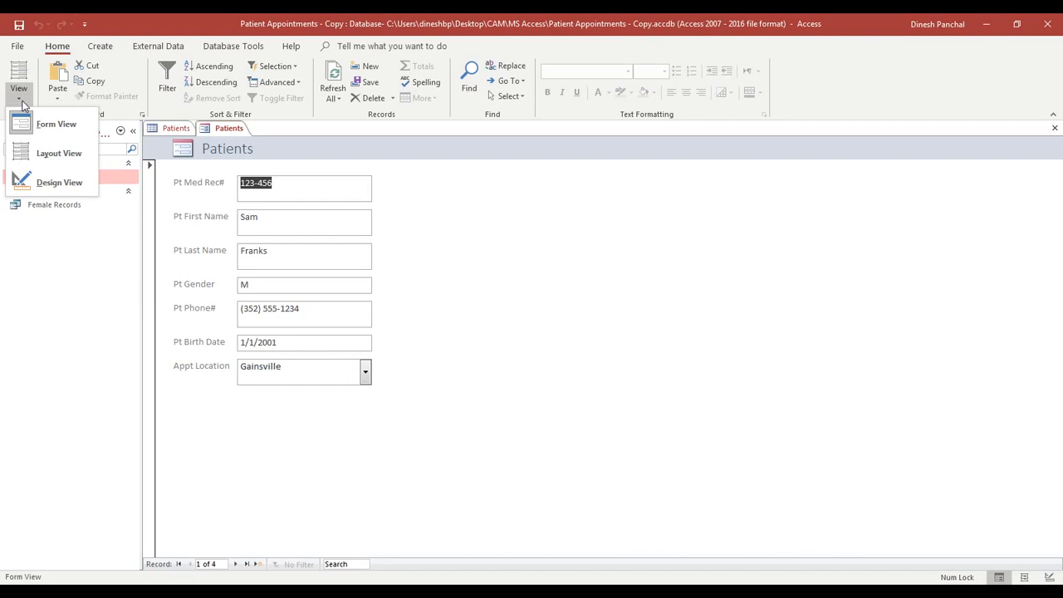
click(46, 186)
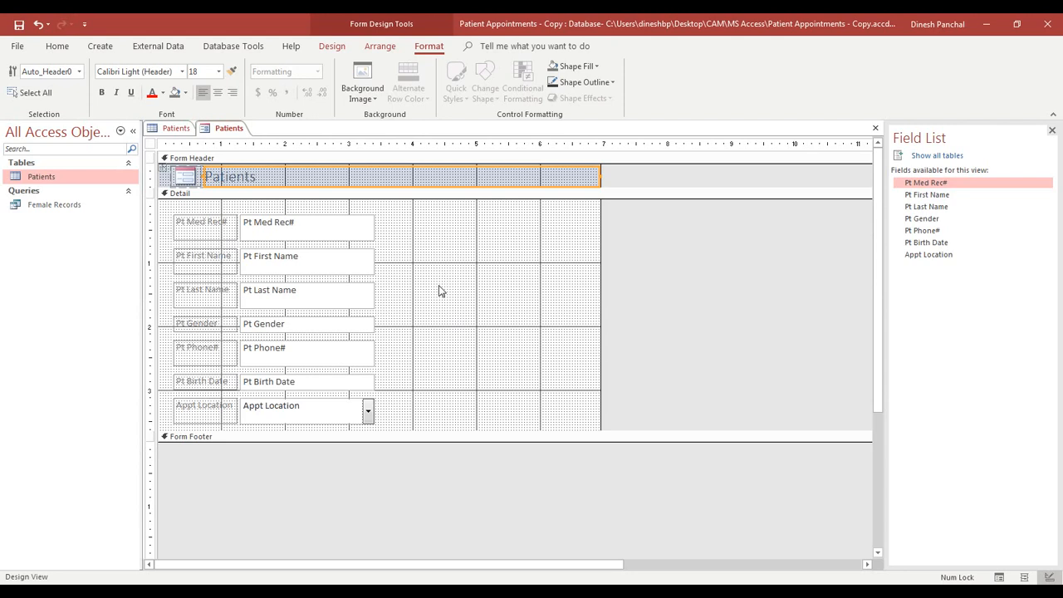
click(387, 32)
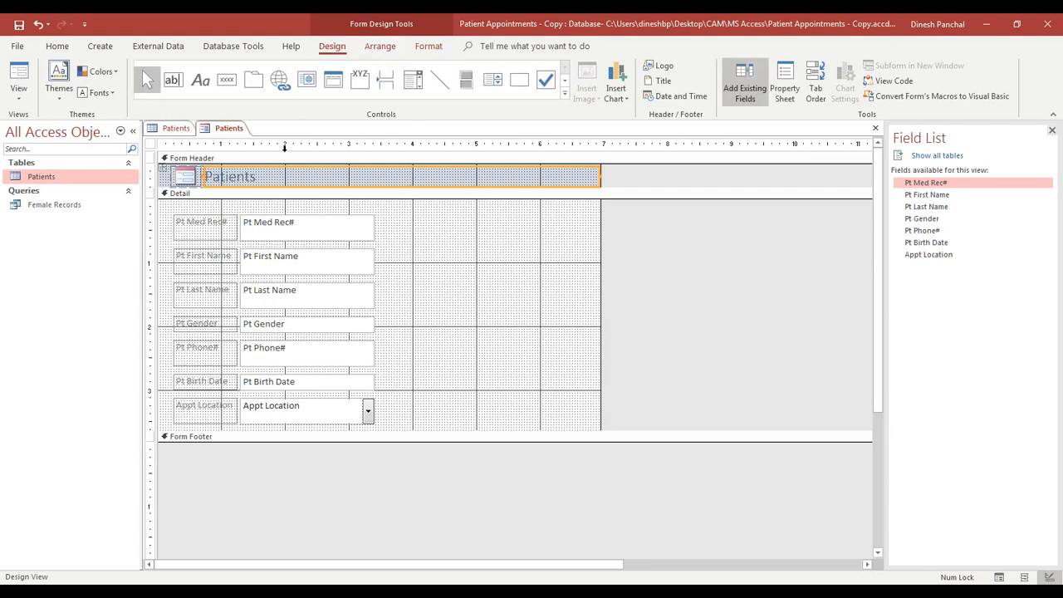
- Draw a command button beside Pt Med Rec# and assign it Go To Previous Record
click(229, 83)
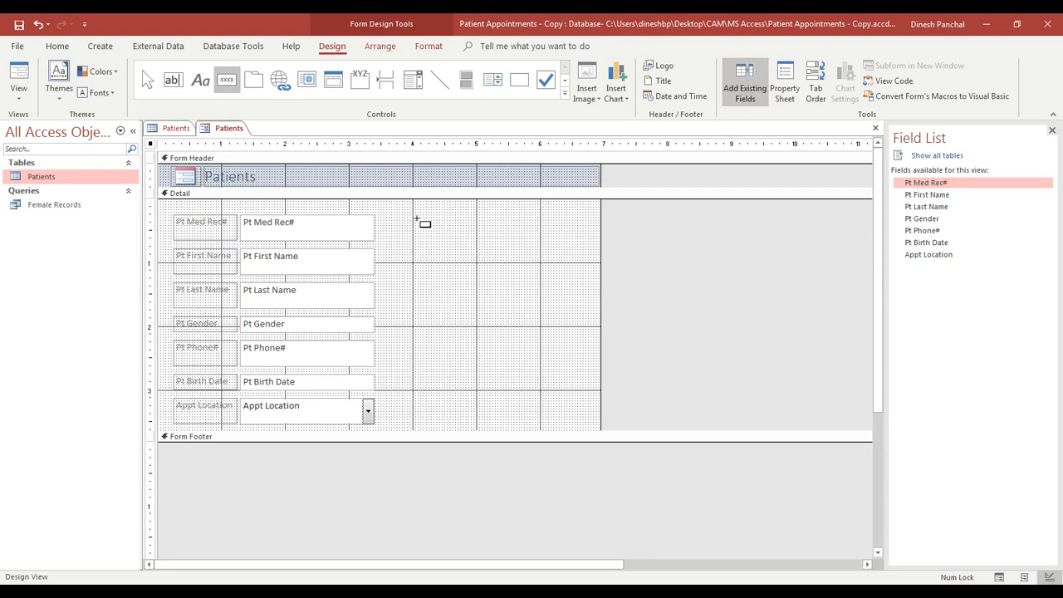
drag(417, 219, 474, 242)
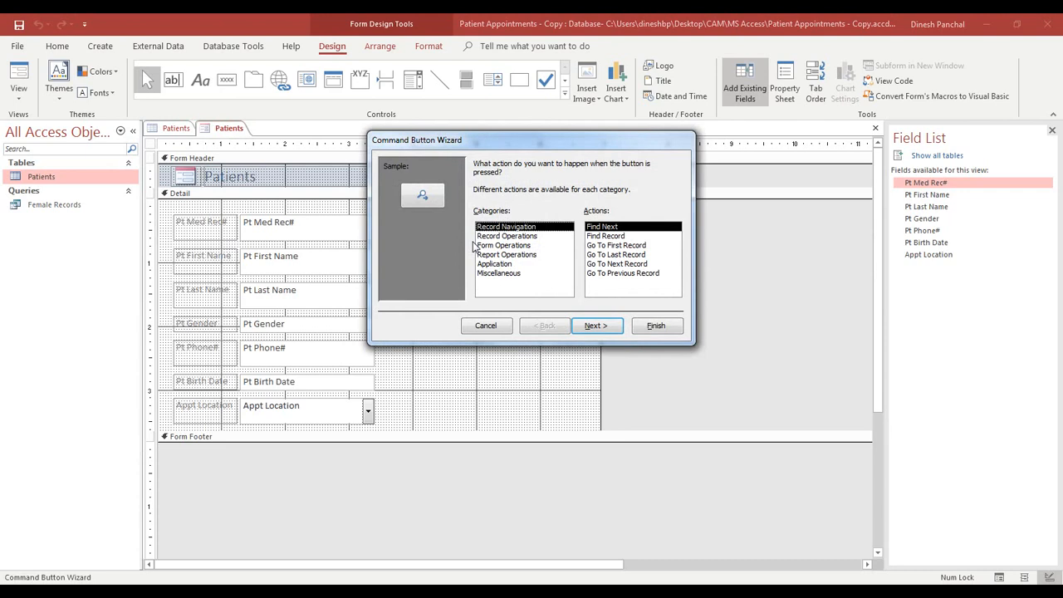
drag(502, 148, 496, 301)
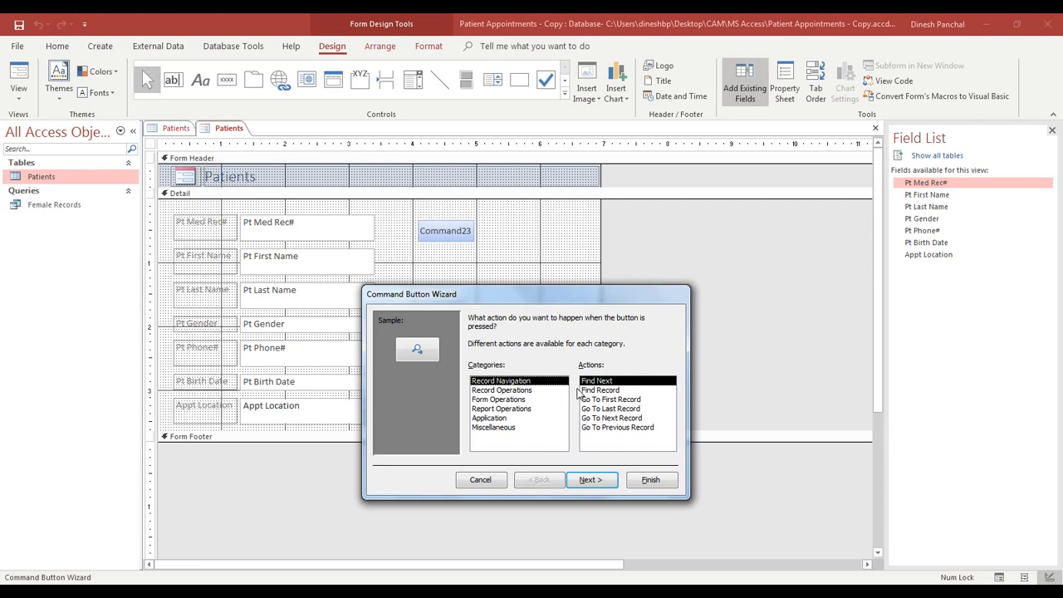
click(617, 428)
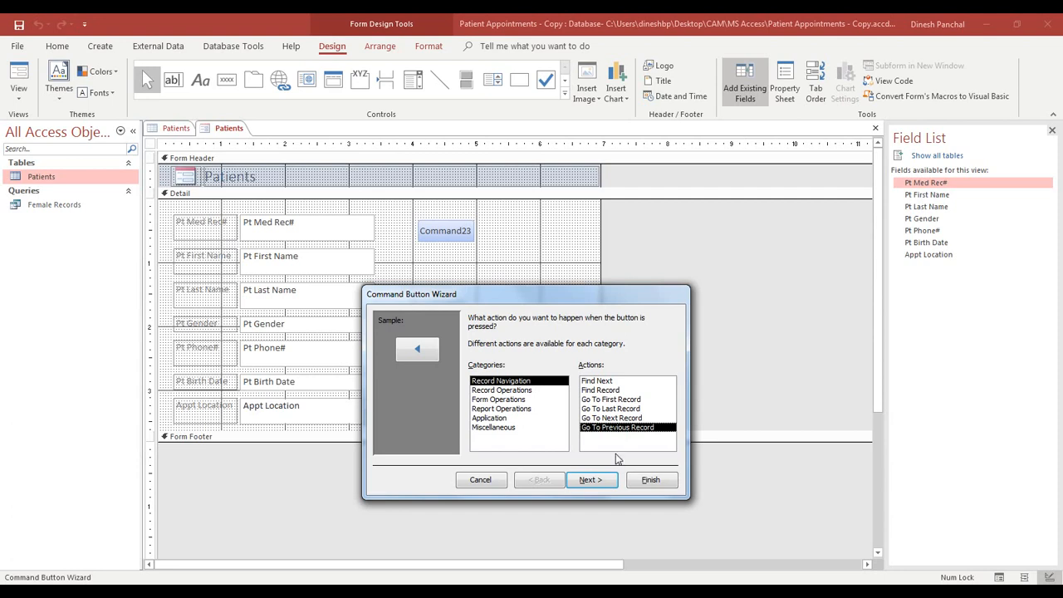
click(591, 490)
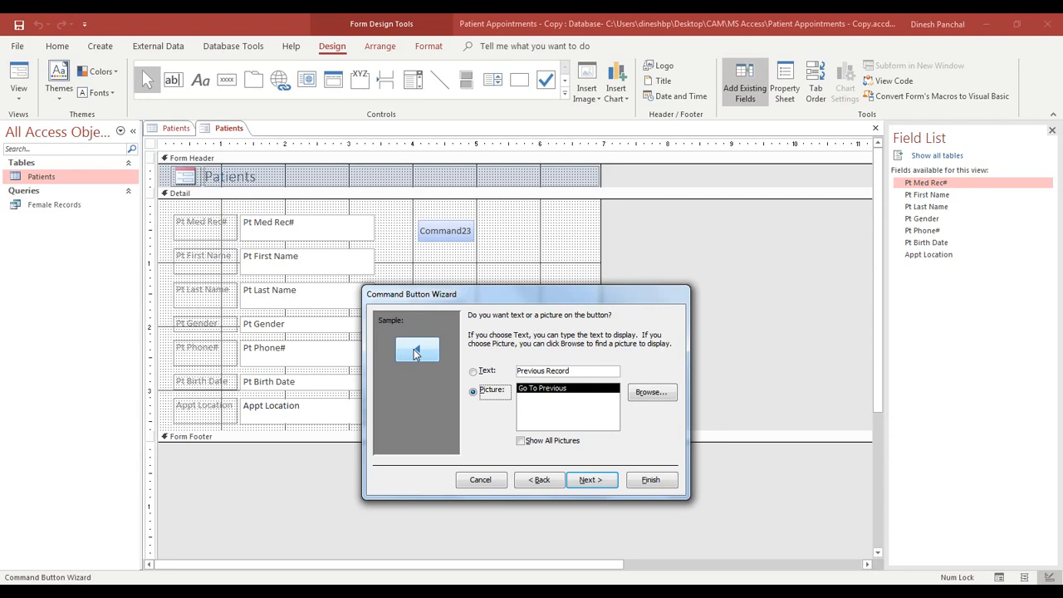
- Caption the new button 'Previous' as text and finish the Command Button Wizard
click(479, 375)
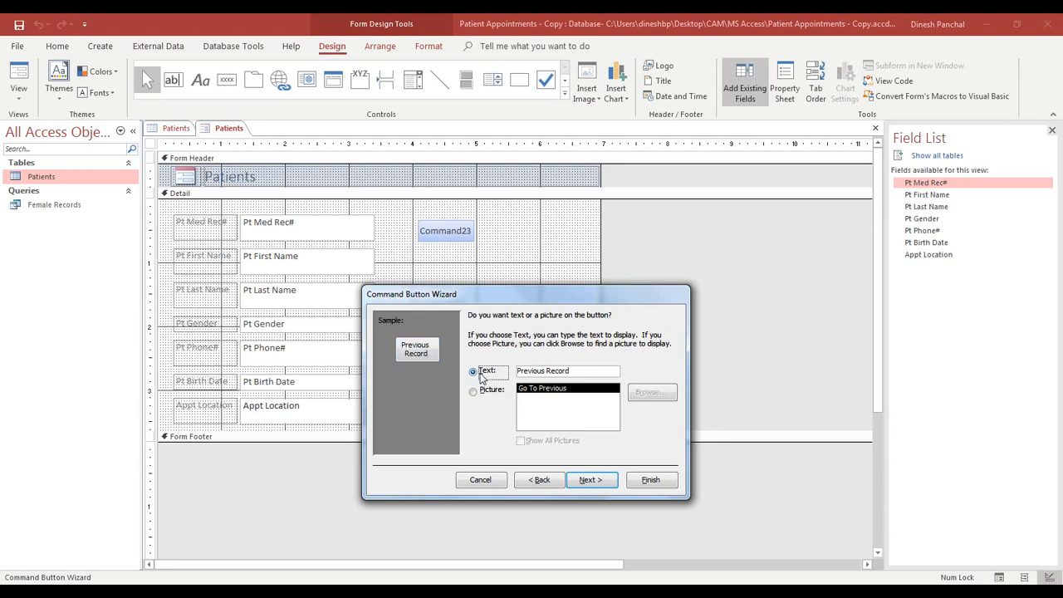
drag(545, 371, 623, 376)
key(Delete)
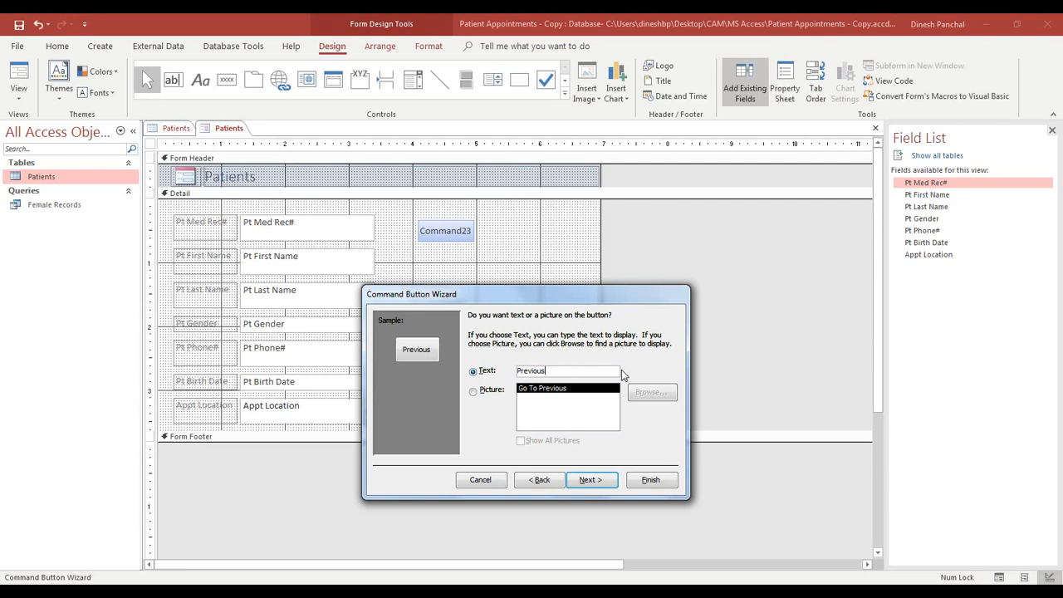
double_click(556, 374)
click(600, 481)
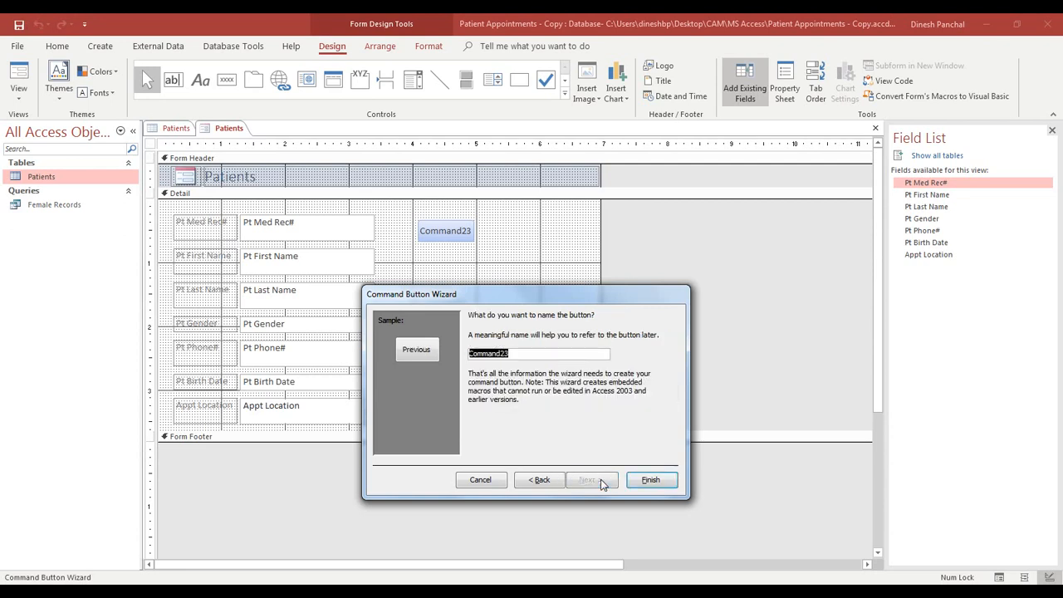
click(653, 480)
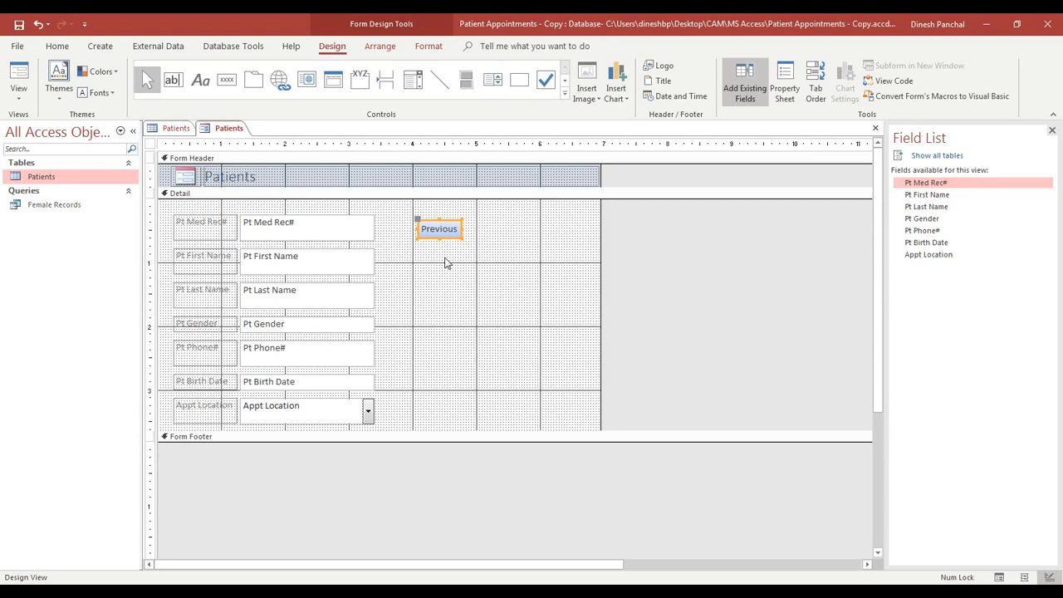
- Draw a second button below Previous with the Go To Next Record action
click(228, 81)
drag(418, 254, 464, 273)
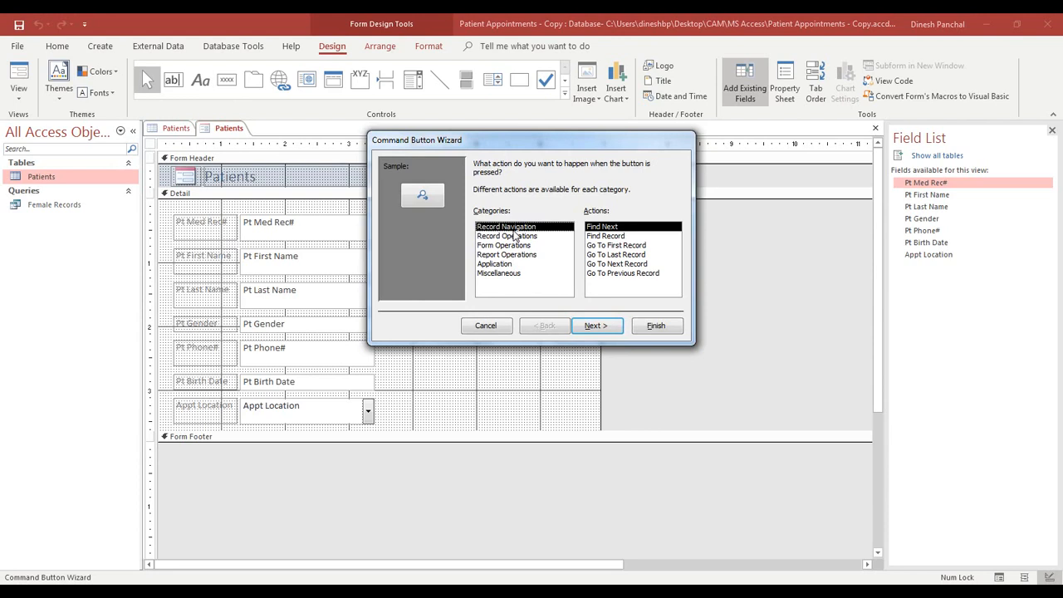
click(616, 264)
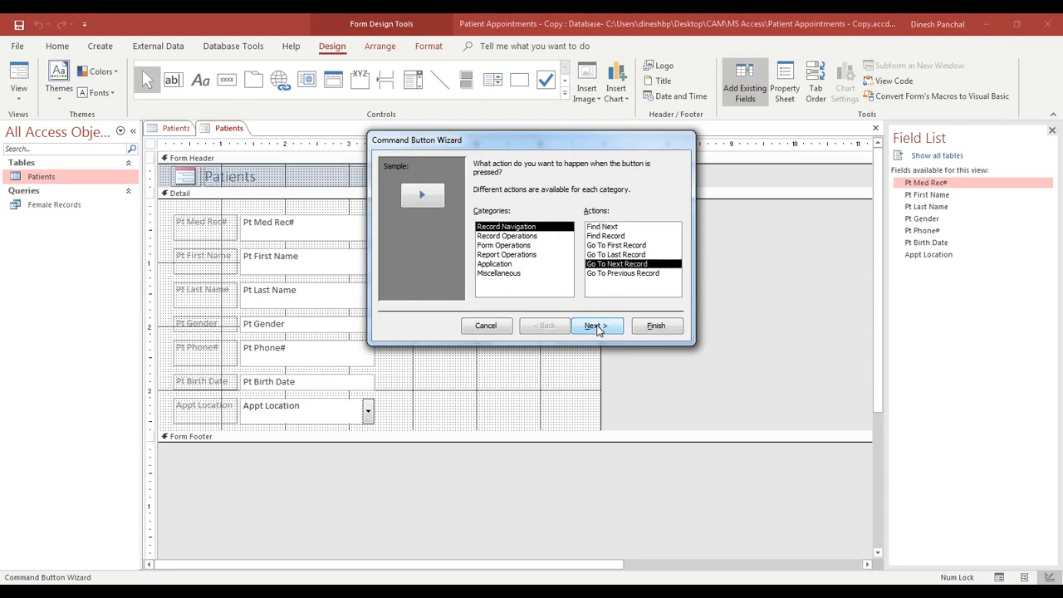
click(597, 325)
- Caption it 'Next', finish the wizard, and widen the button slightly
click(480, 217)
drag(565, 218, 541, 216)
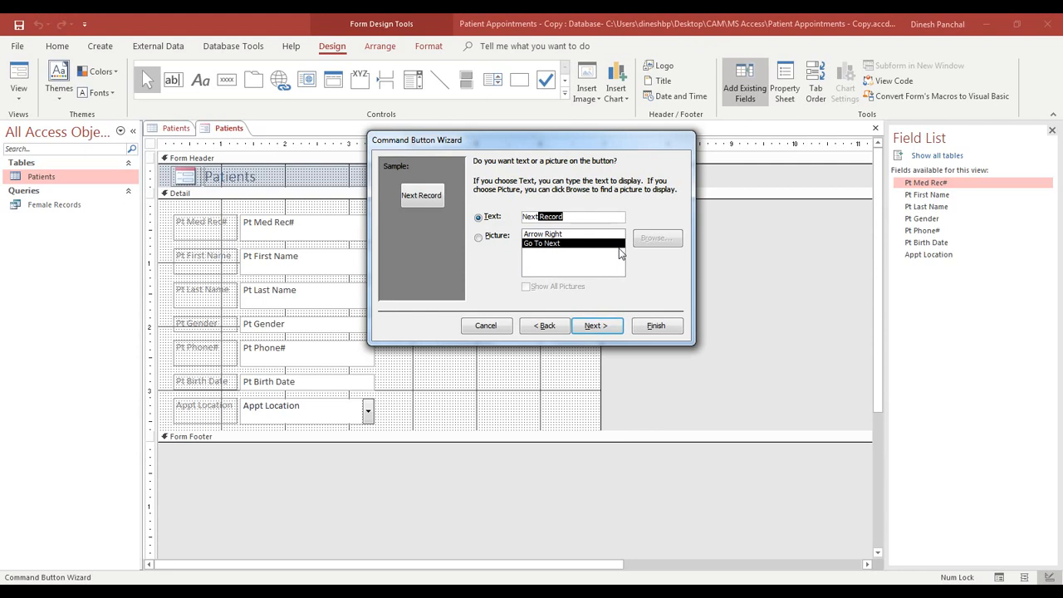
key(BackSpace)
key(BackSpace)
key(BackSpace)
text(t)
click(596, 326)
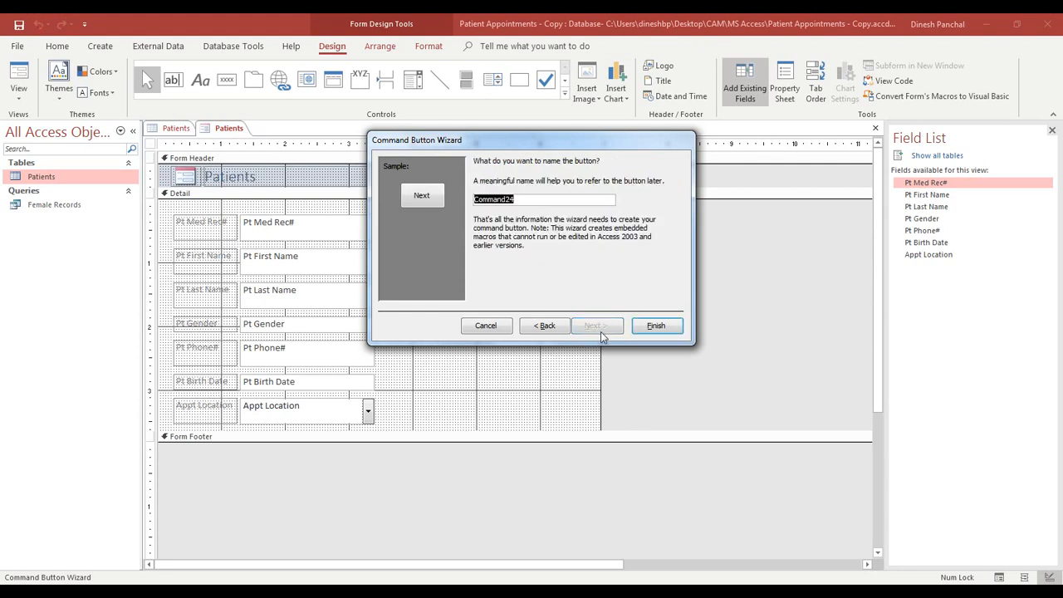
click(655, 327)
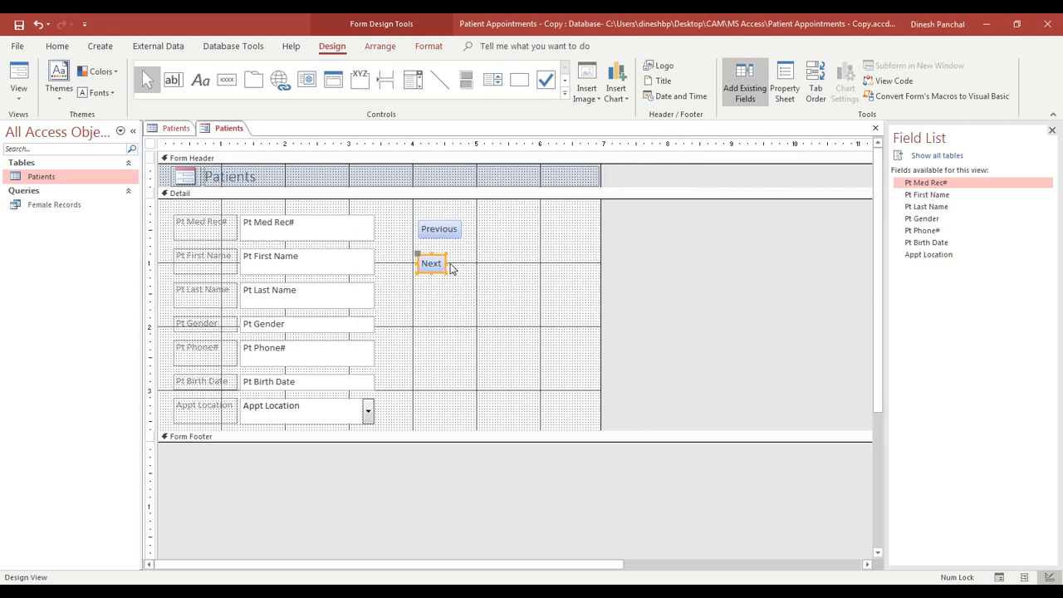
drag(448, 267, 462, 263)
- Draw a button below Next and assign it the Add New Record operation
click(483, 302)
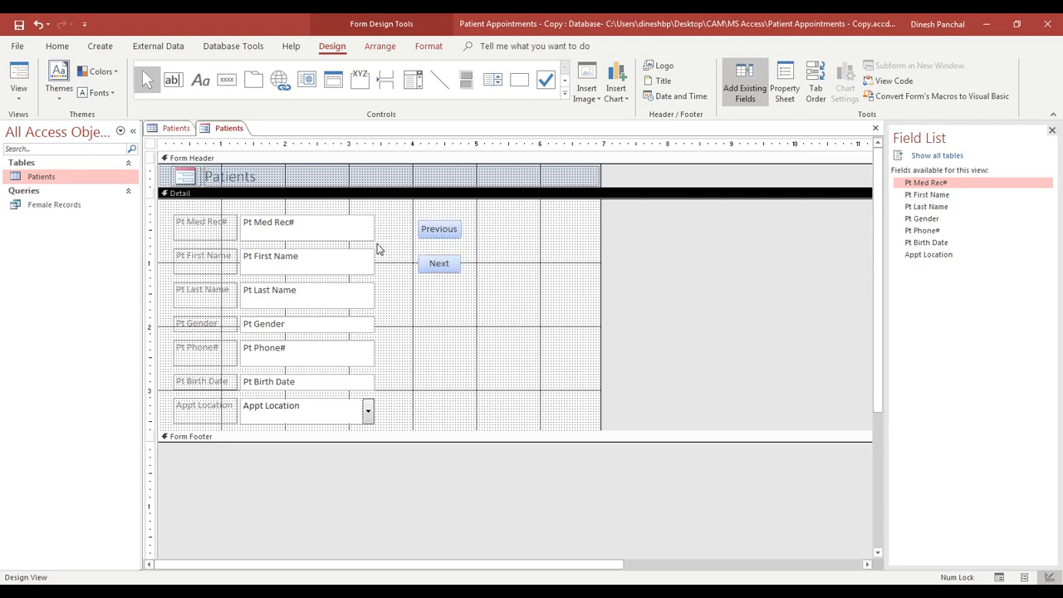
click(226, 80)
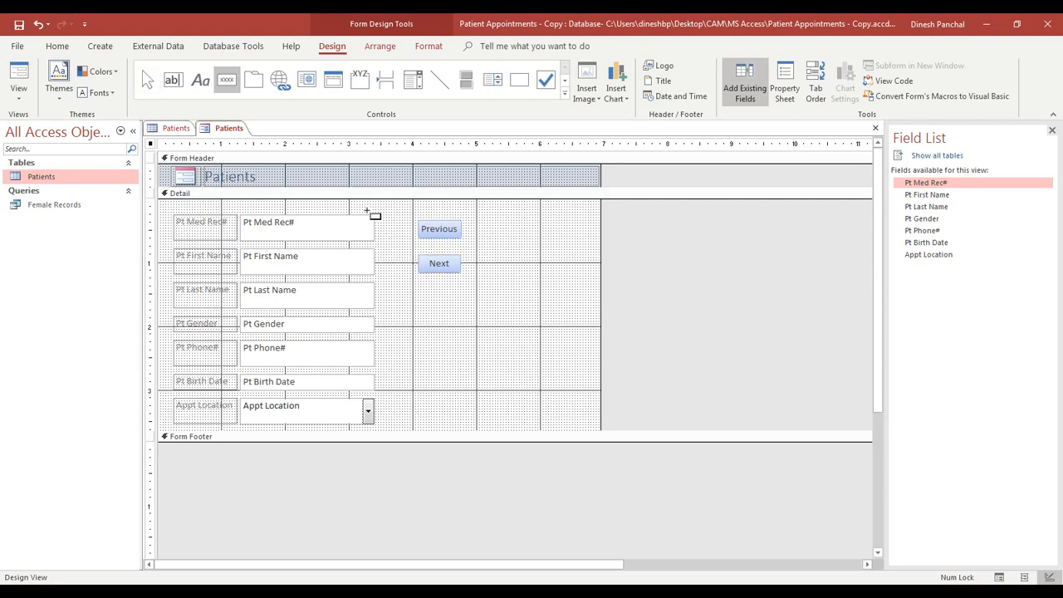
drag(421, 291, 461, 306)
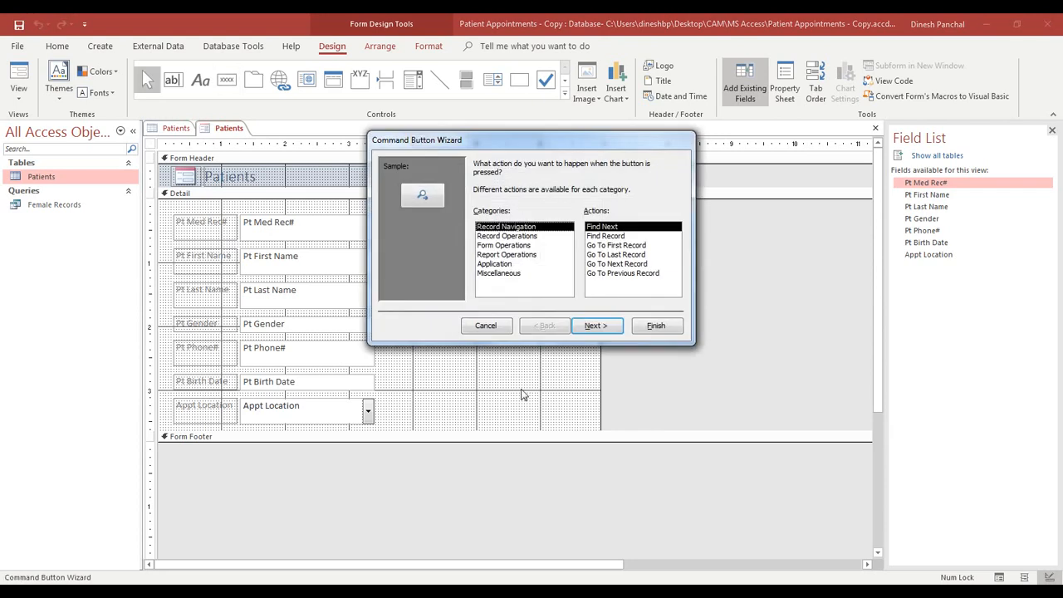
drag(557, 146, 525, 339)
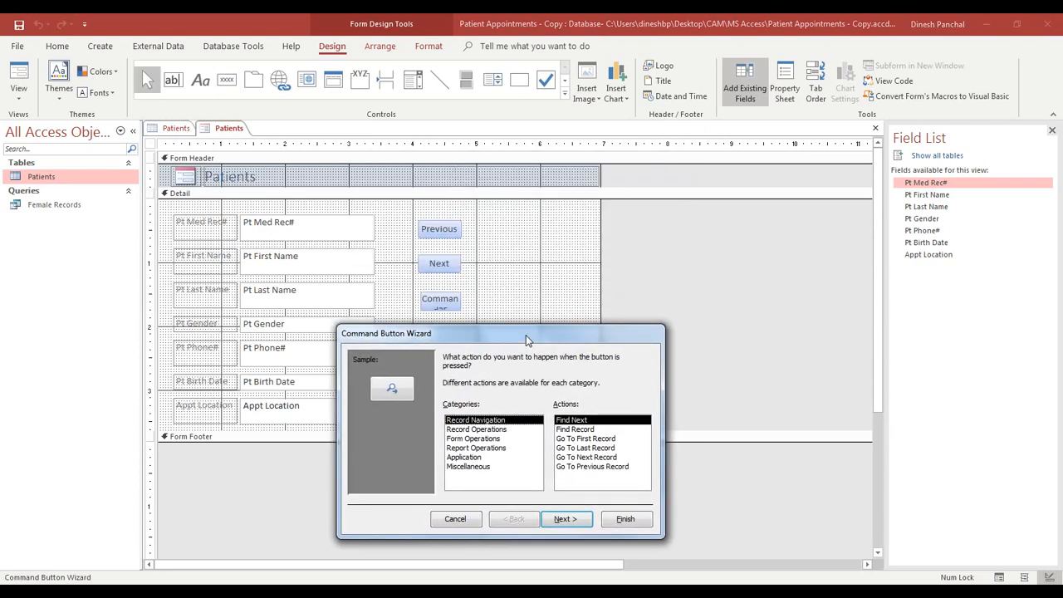
click(491, 429)
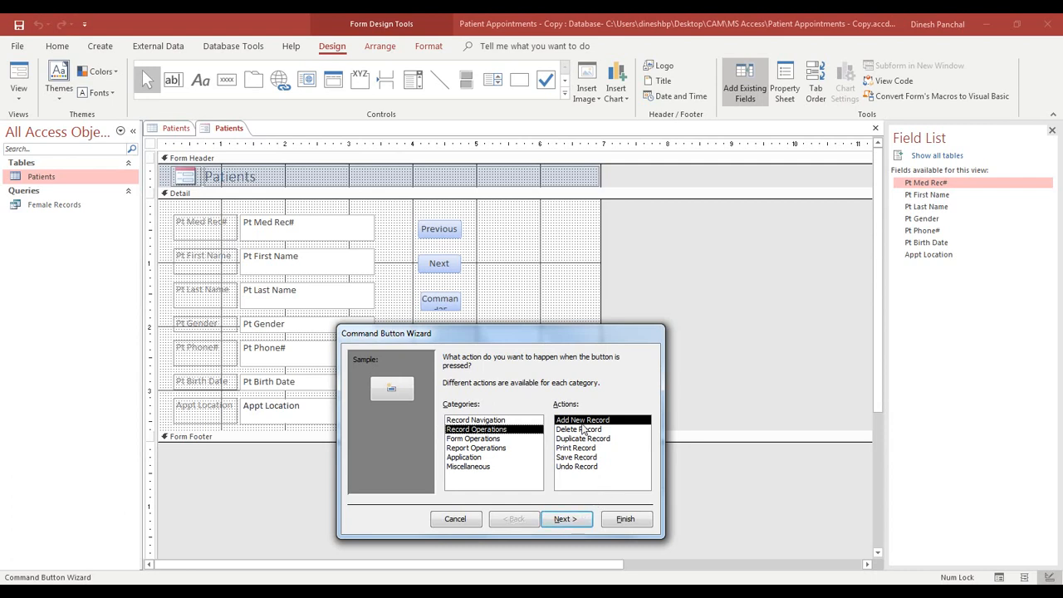
click(566, 521)
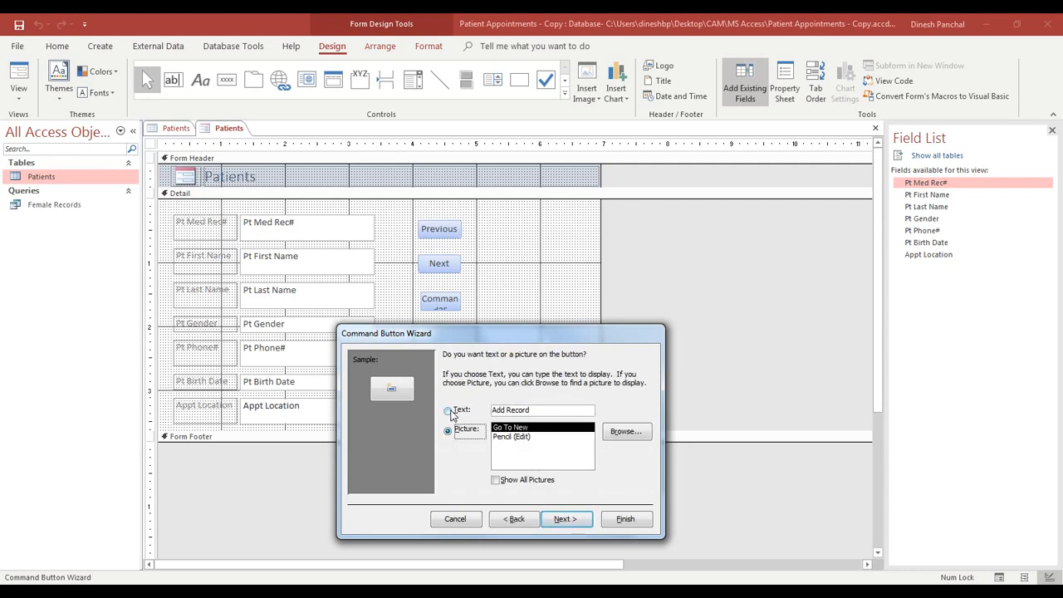
- Caption it 'Add', finish the wizard, and widen the button
click(449, 411)
double_click(509, 410)
key(BackSpace)
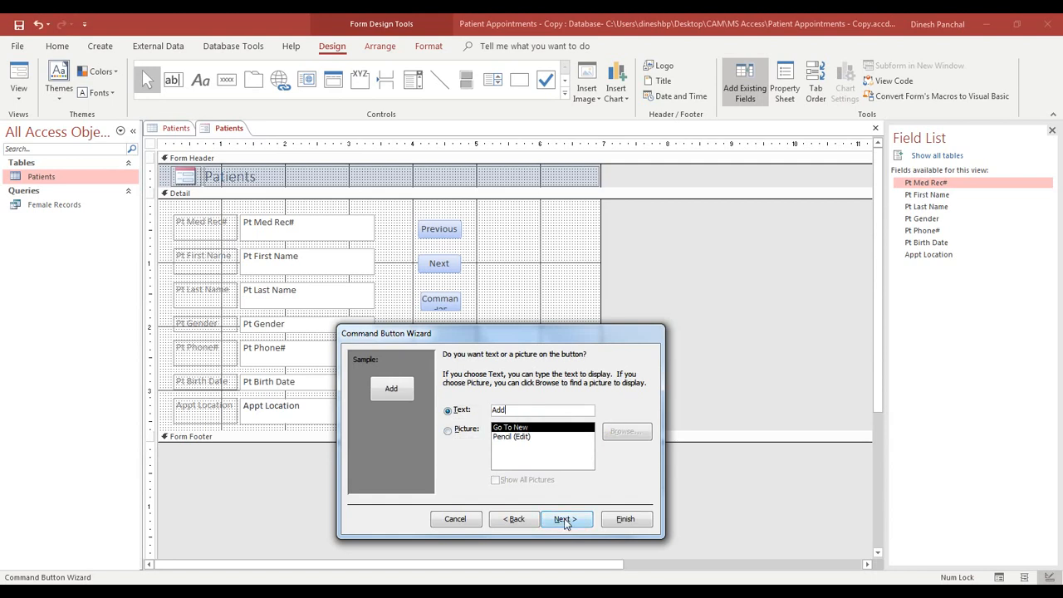
click(564, 519)
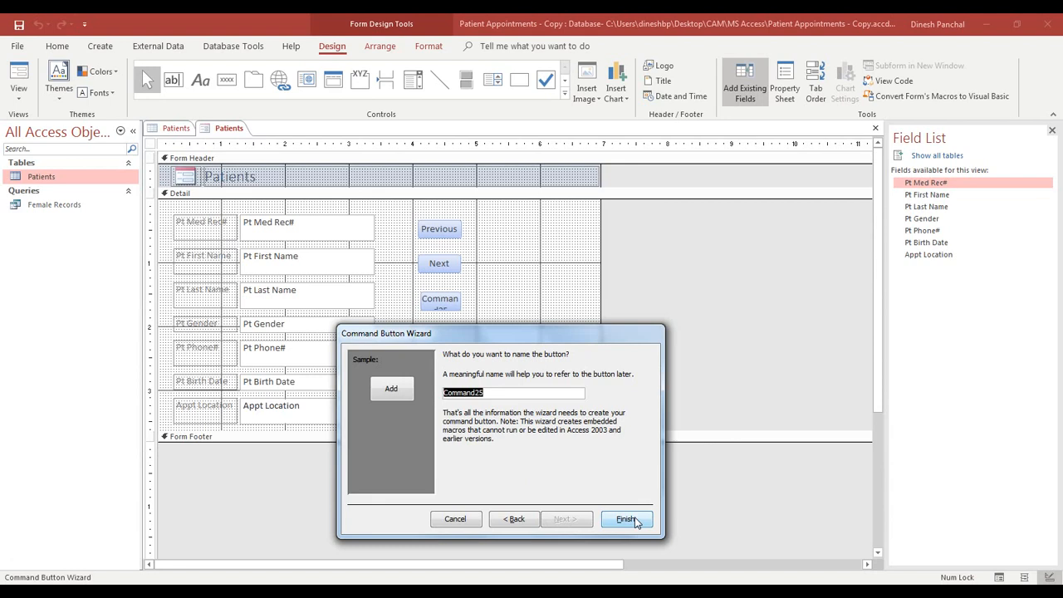
click(628, 519)
drag(446, 300, 465, 298)
click(227, 80)
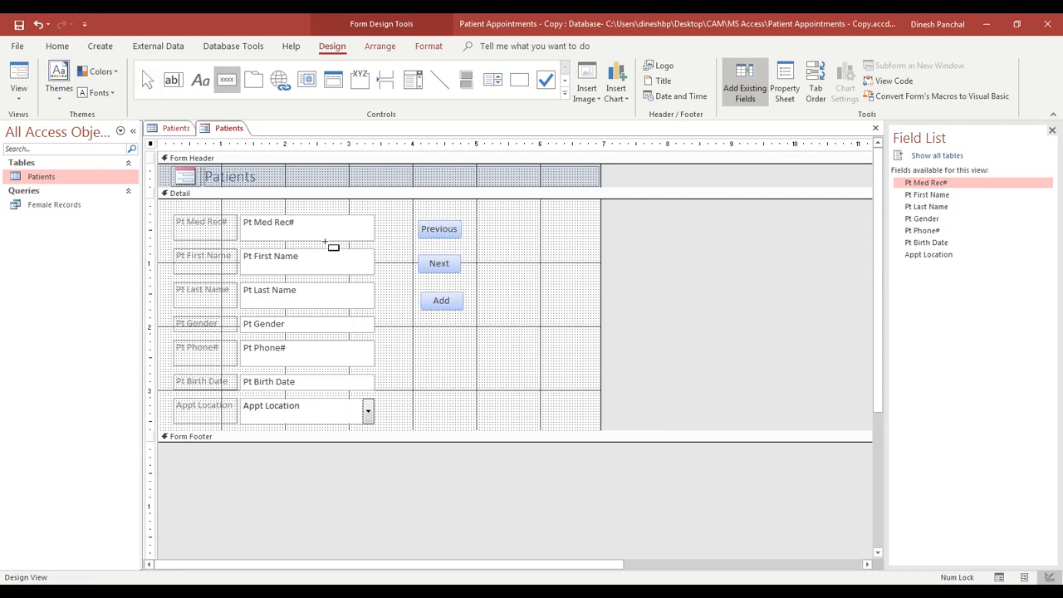
- Draw a button below Add and assign it the Delete Record operation
drag(420, 326, 465, 344)
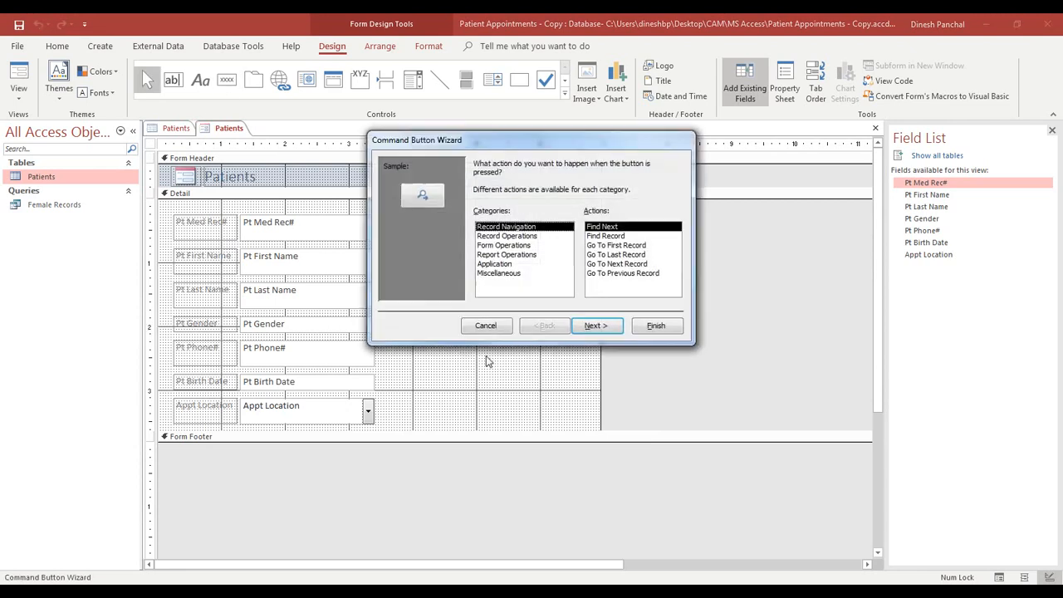
click(521, 237)
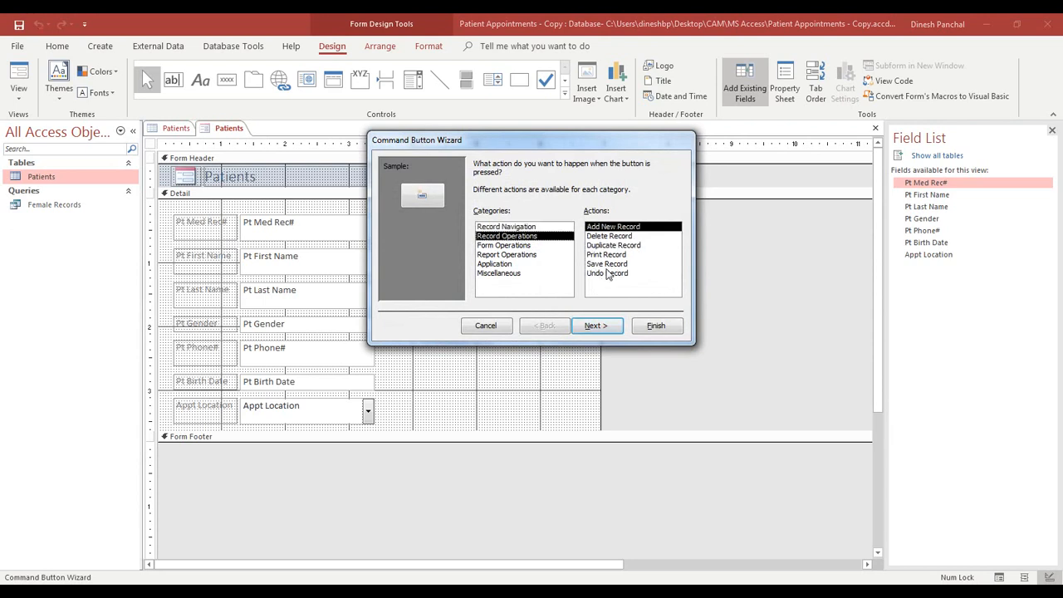
click(601, 237)
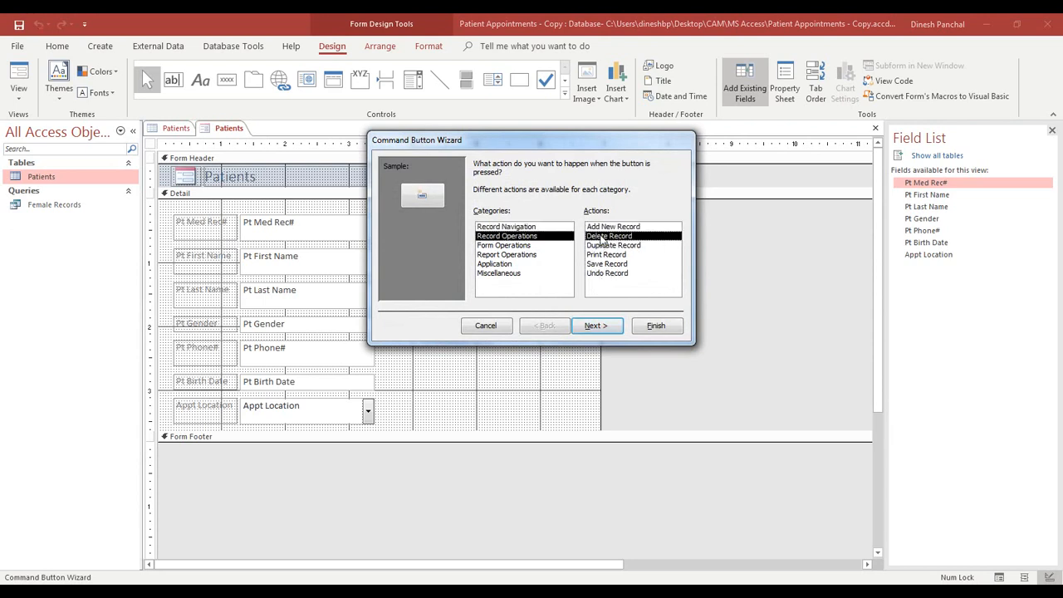
click(596, 325)
- Caption it 'Delete', finish the wizard, widen it, and deselect
click(479, 219)
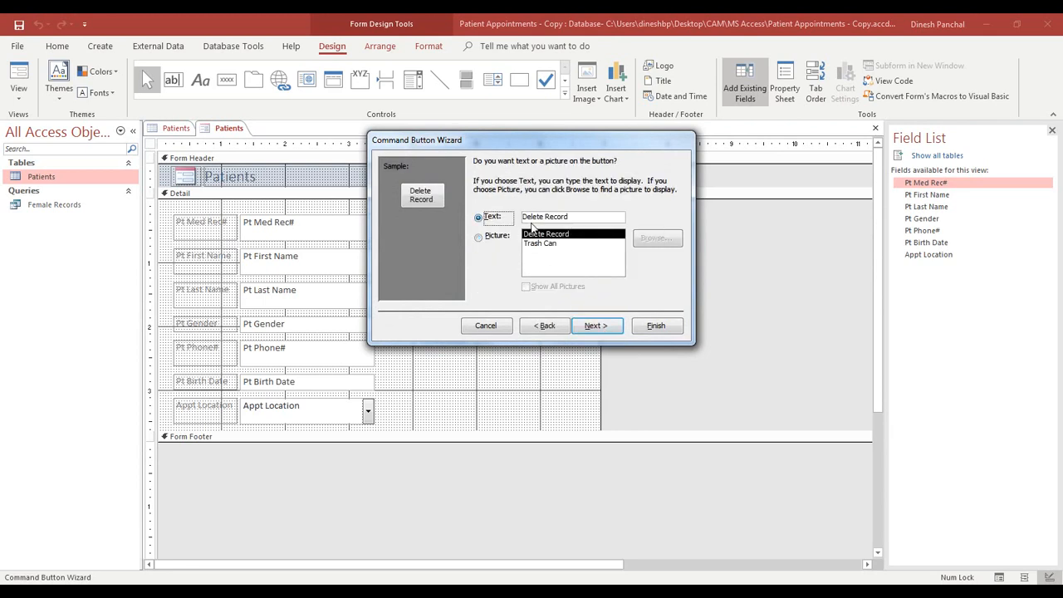
drag(543, 217, 632, 229)
key(Delete)
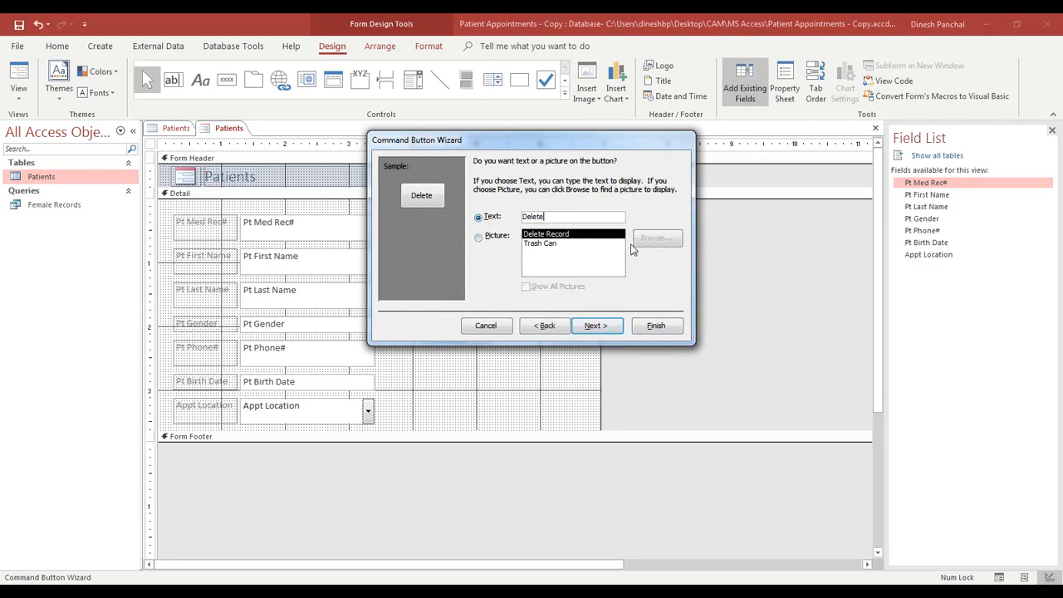
click(597, 326)
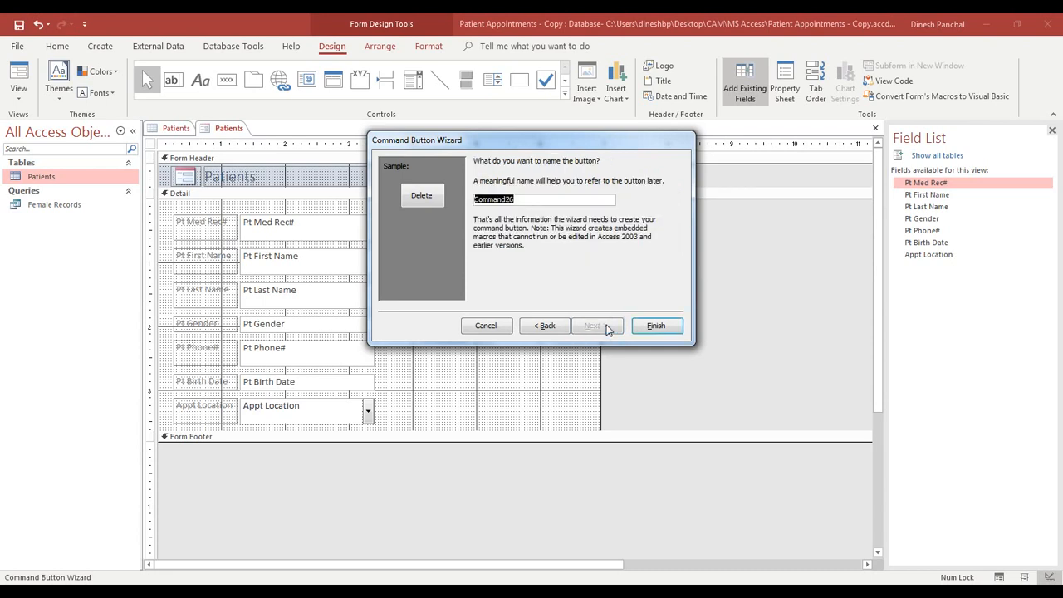
click(649, 326)
drag(457, 334, 464, 332)
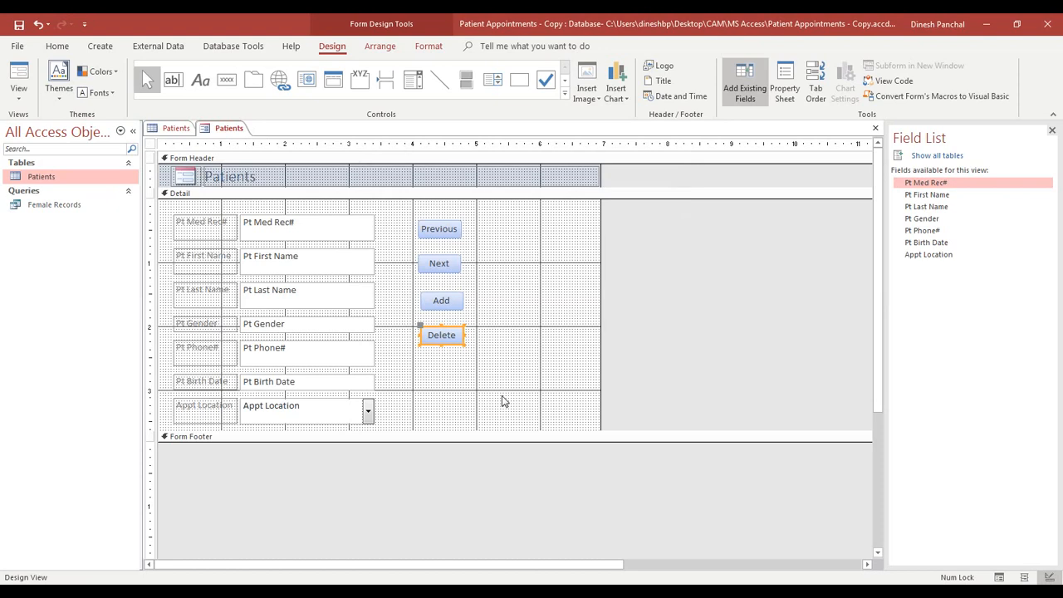
click(451, 376)
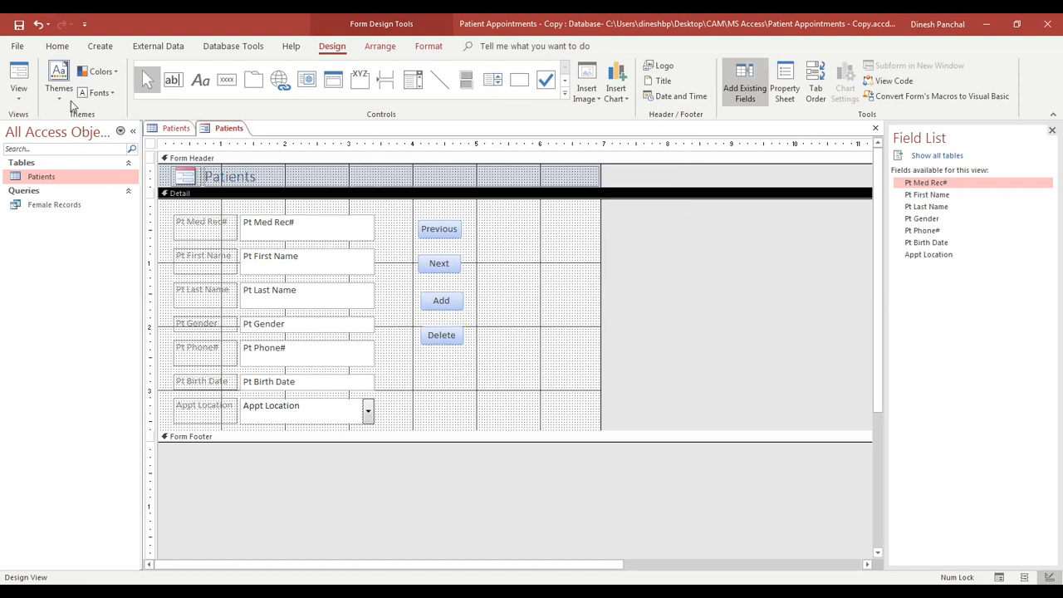
- Save the form as Patients_Entry and switch it to Form View showing record 1 of 4
click(18, 25)
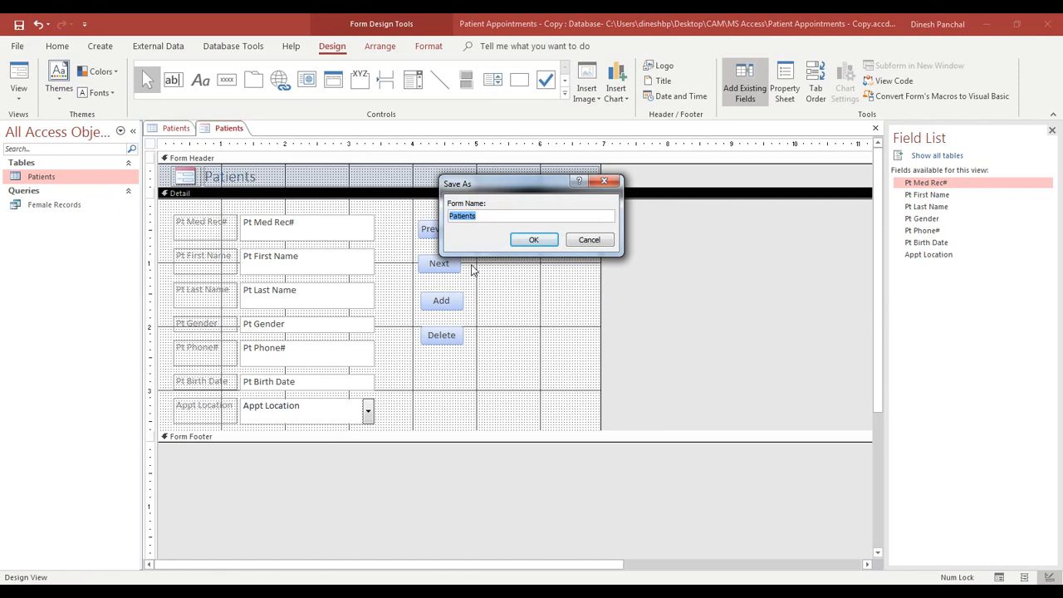
click(492, 215)
text(_Entry)
click(533, 239)
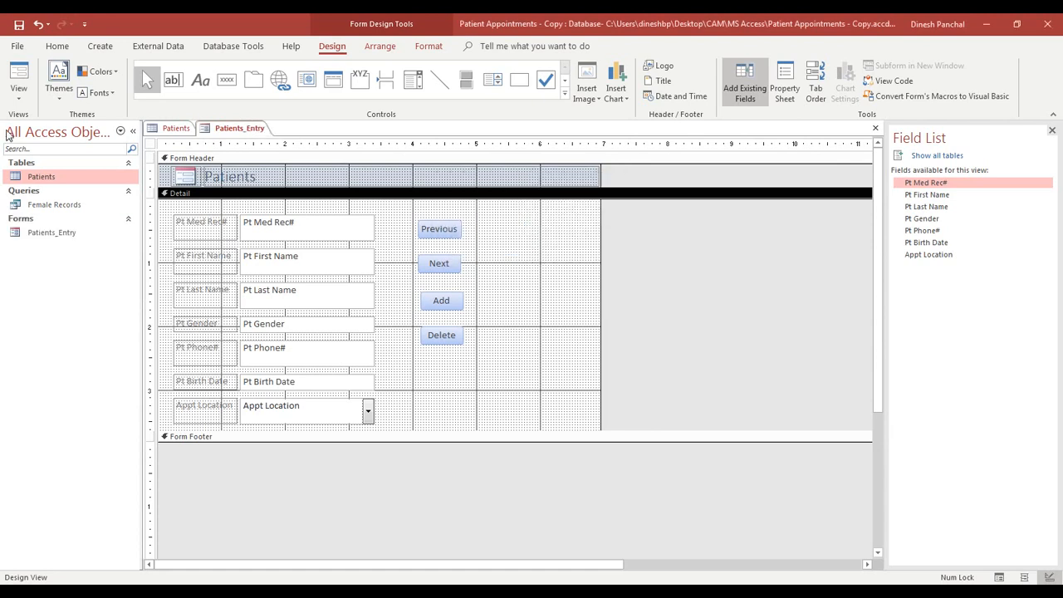
click(19, 72)
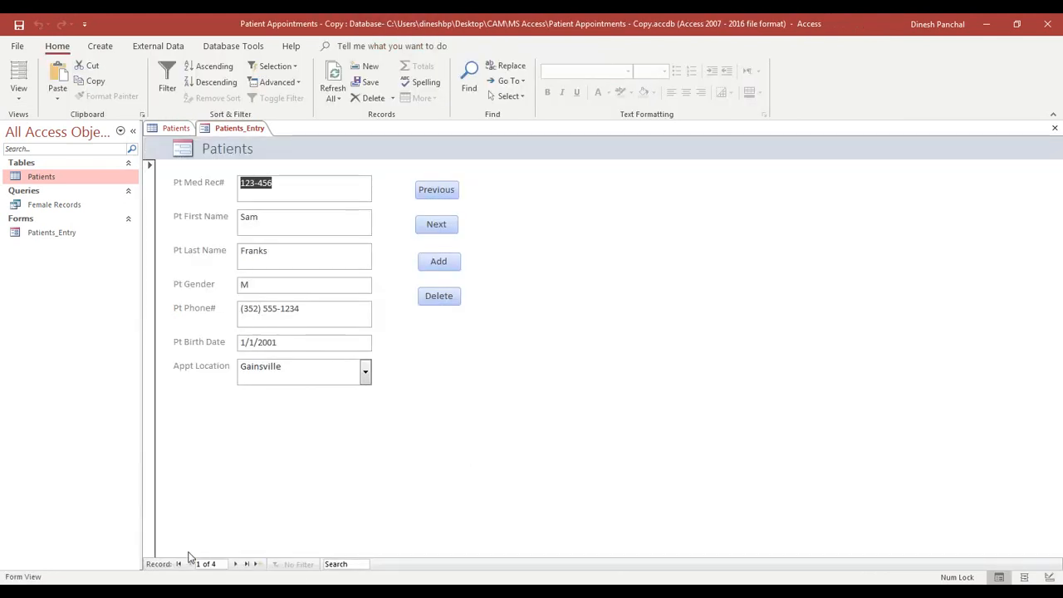
- Test the Next and Previous buttons by moving forward and back through the records
click(436, 225)
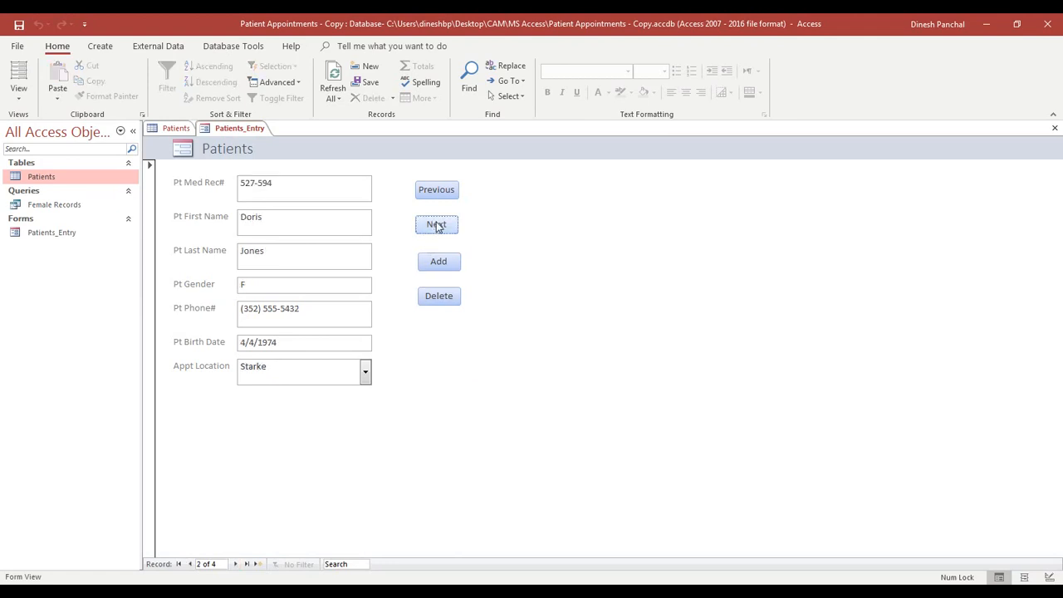
click(438, 229)
click(438, 229)
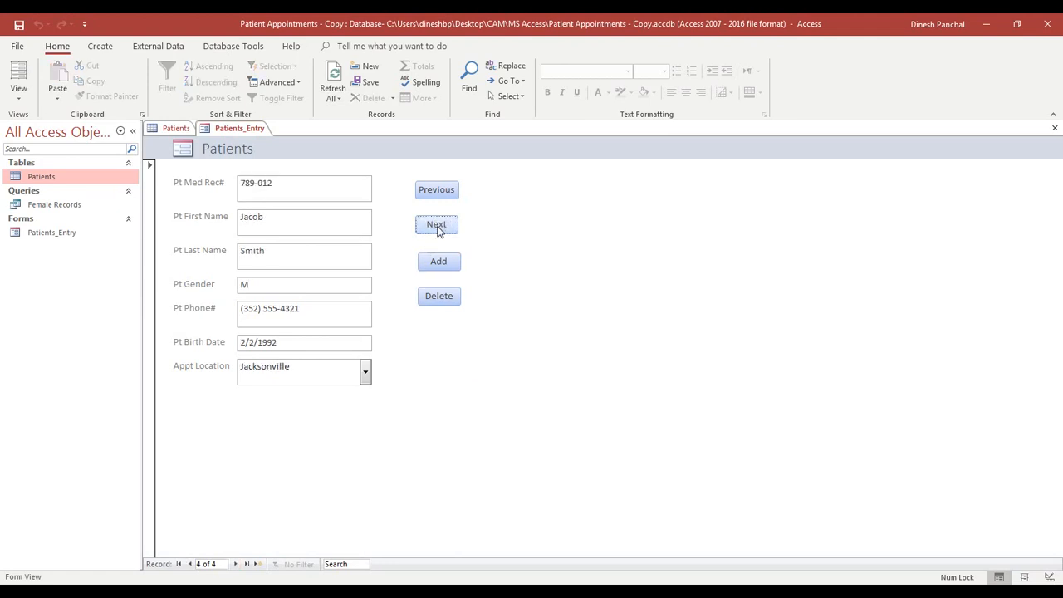
click(437, 191)
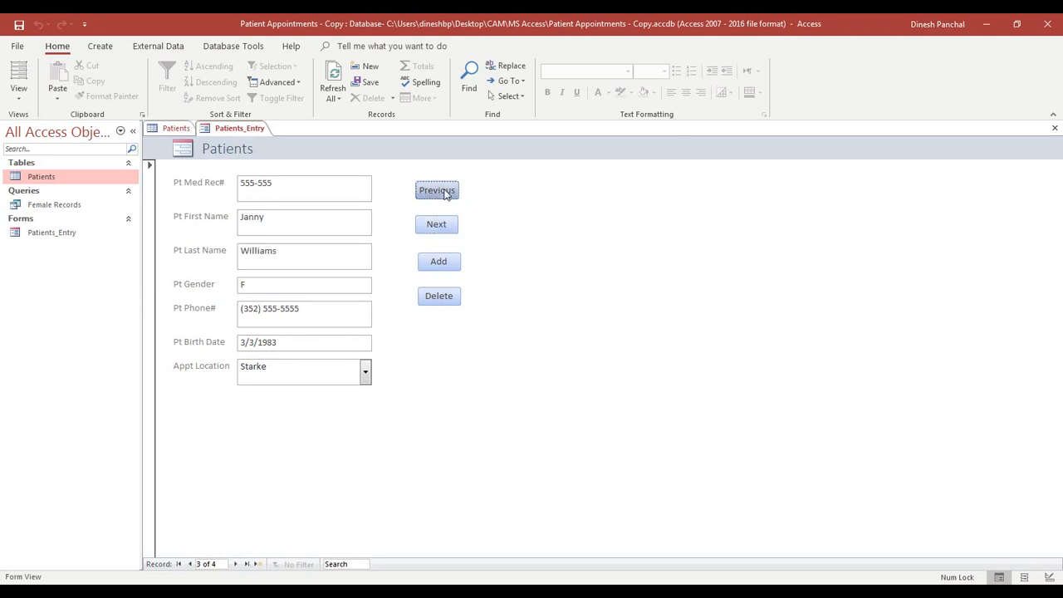
click(444, 192)
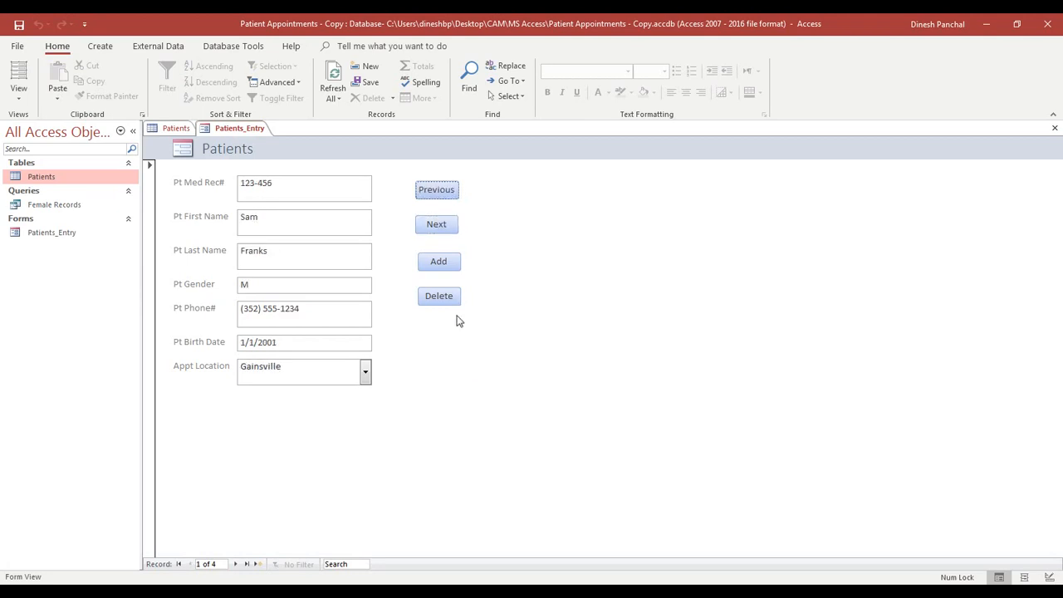
- Add a new record and enter its Pt Med Rec# and the patient's first and last names
click(440, 263)
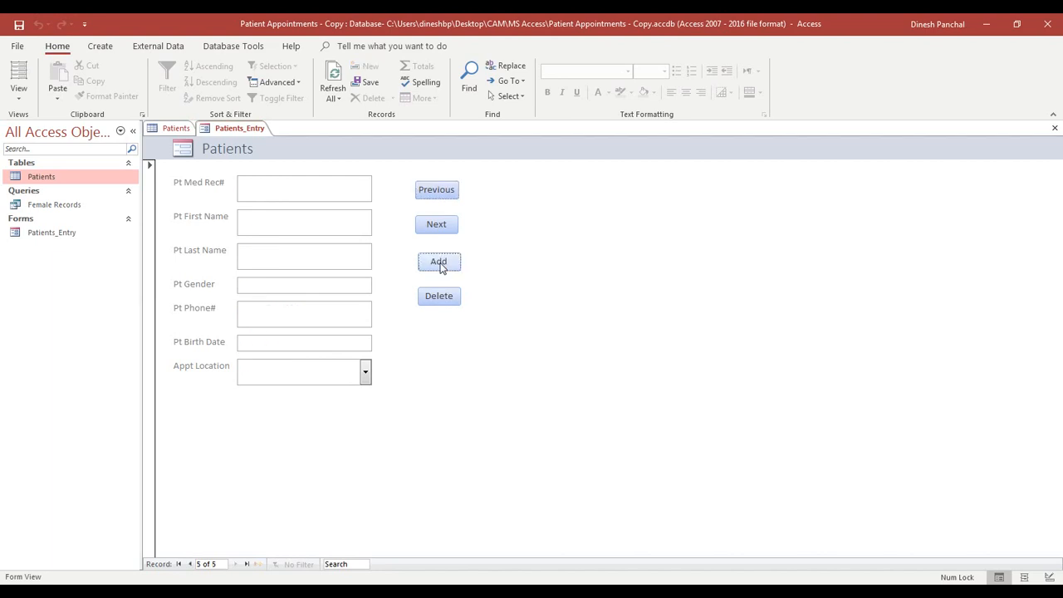
click(306, 191)
text(999-123)
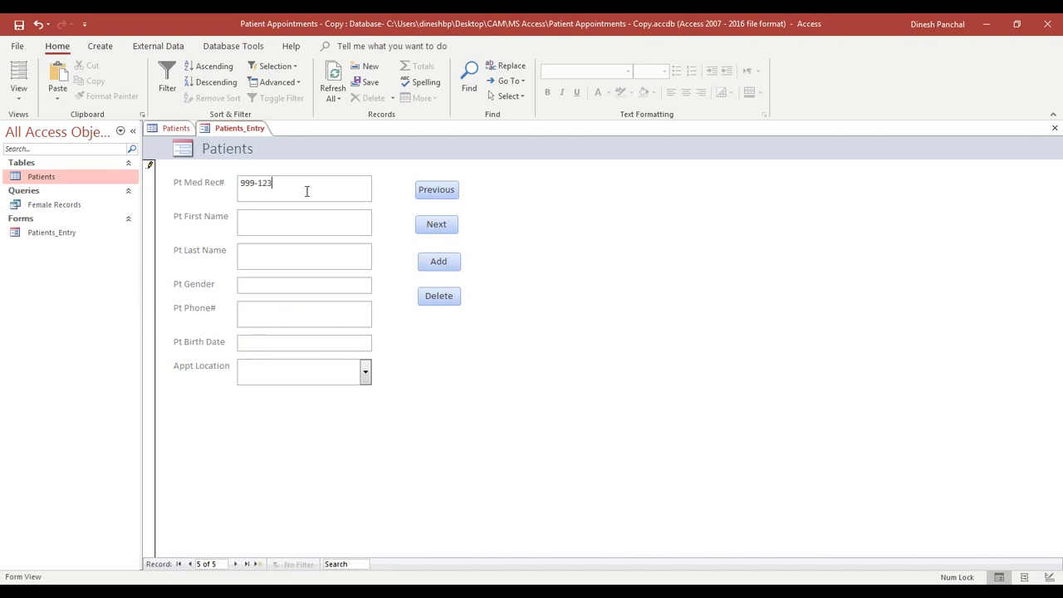
click(254, 218)
key(Tab)
text(M)
- Fill in the patient's phone number and birth date, and set Appt Location to Jacksonville
key(Tab)
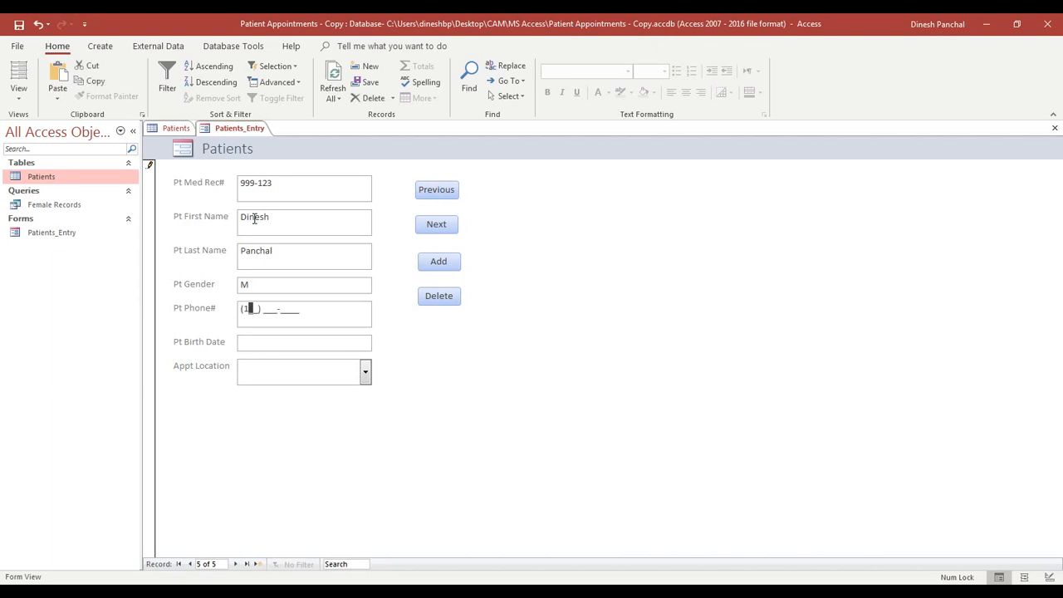
key(Tab)
text(29/7)
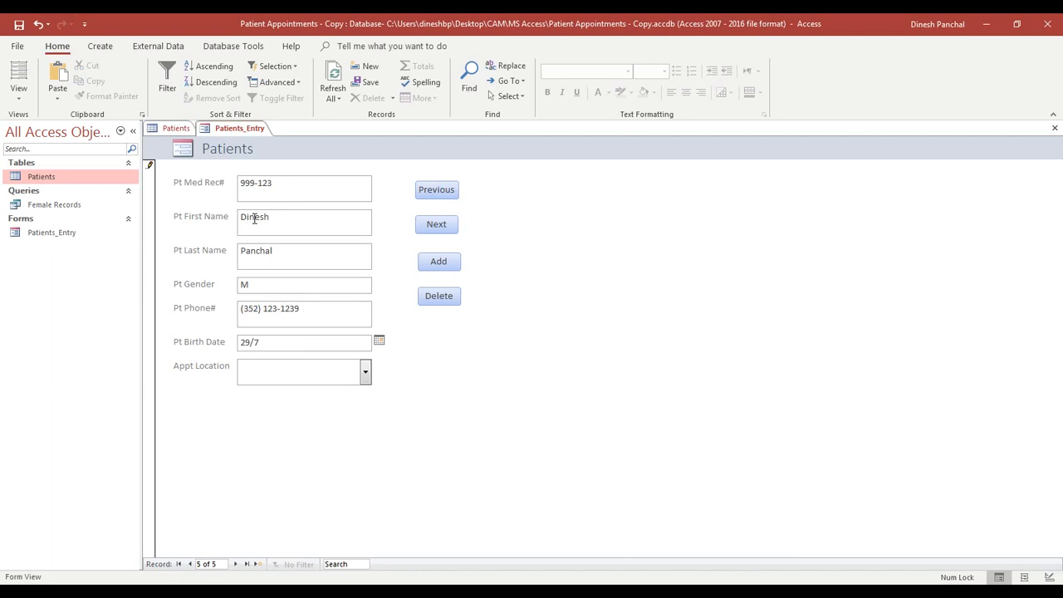
text(/1975)
key(Tab)
click(364, 372)
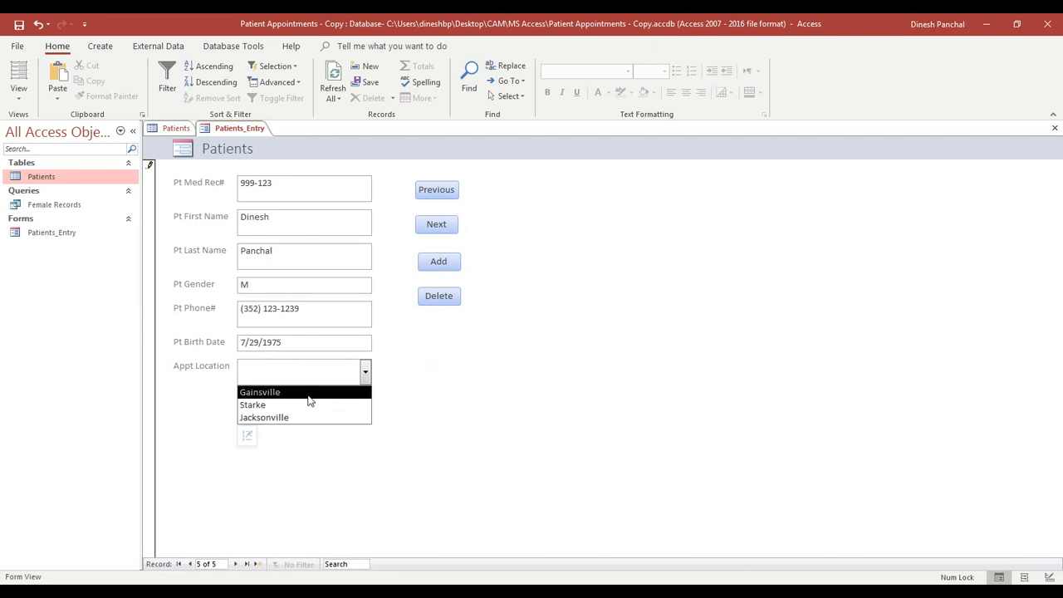
click(302, 421)
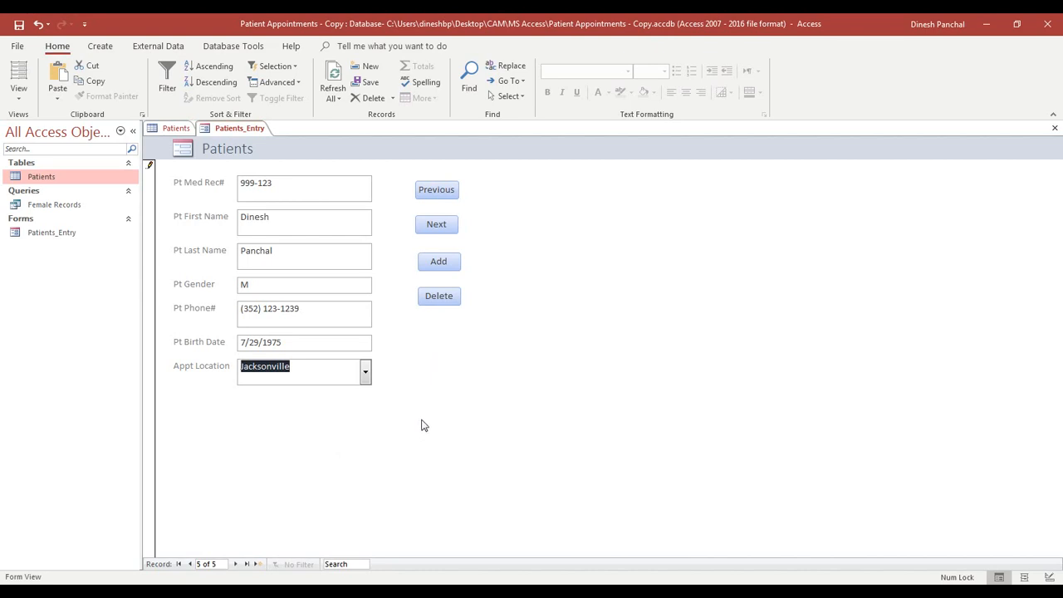
key(Tab)
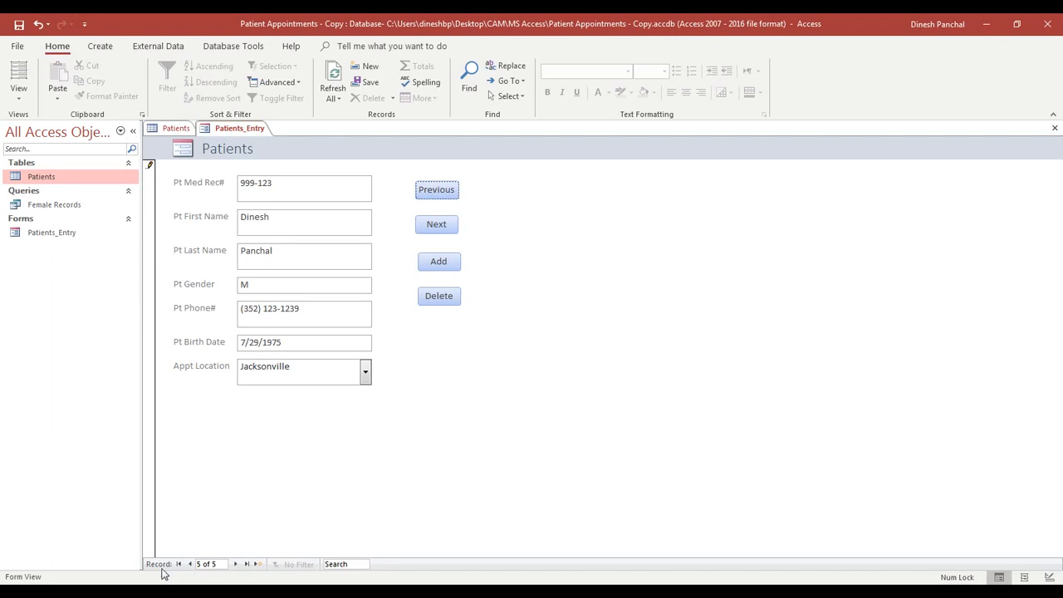
- Find the new 999-123 row among the Patients table's five records, then reopen Patients_Entry form
click(1055, 129)
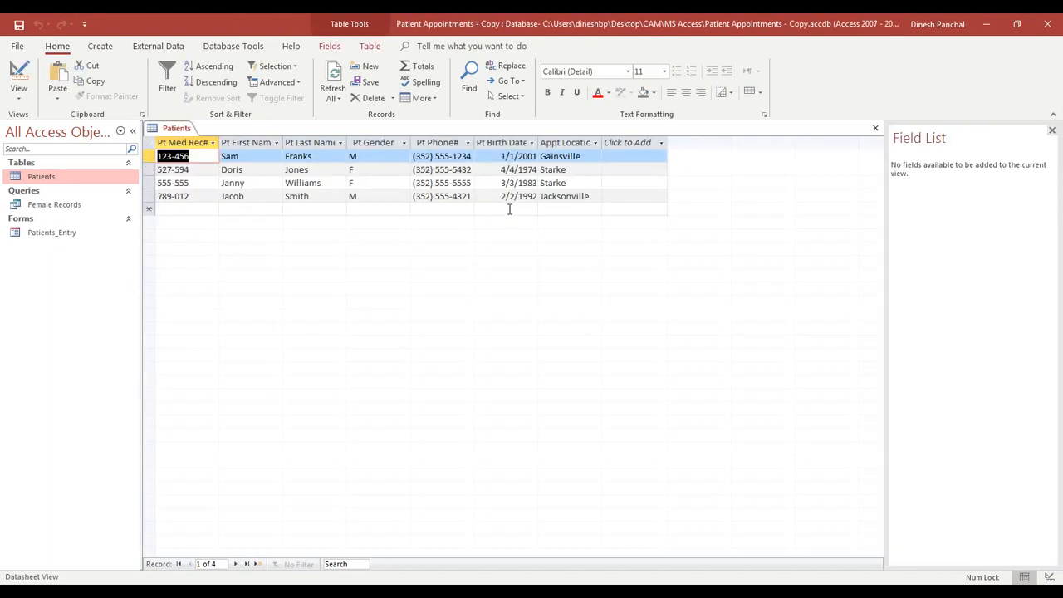
click(875, 128)
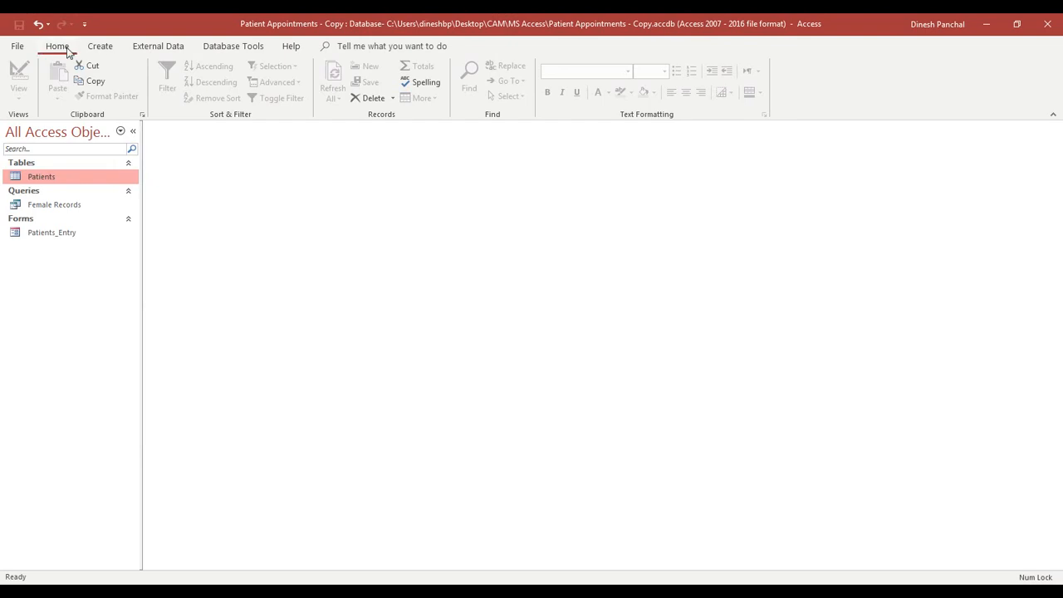
double_click(43, 178)
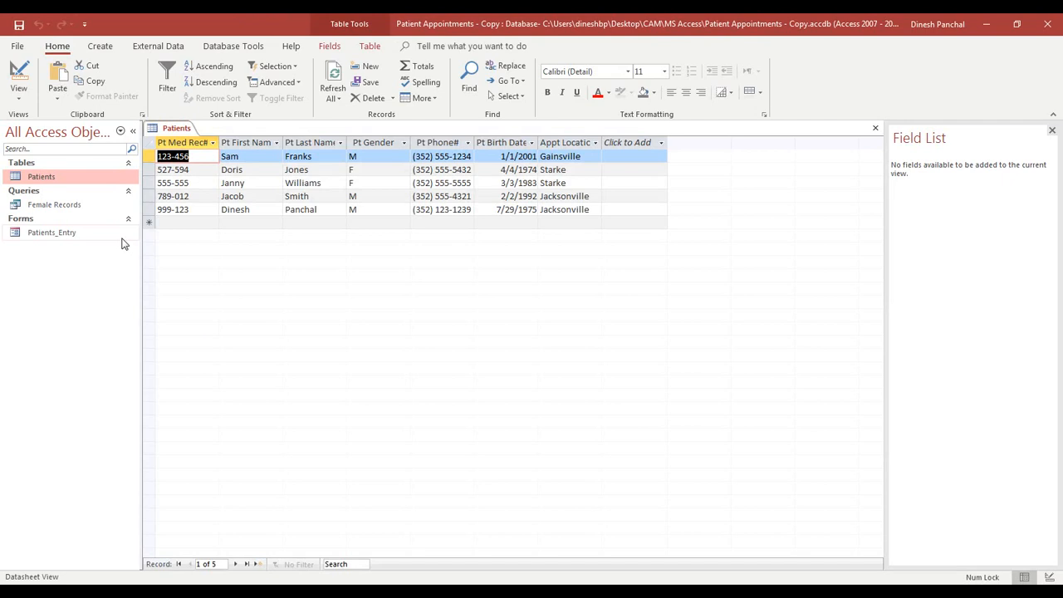
click(201, 209)
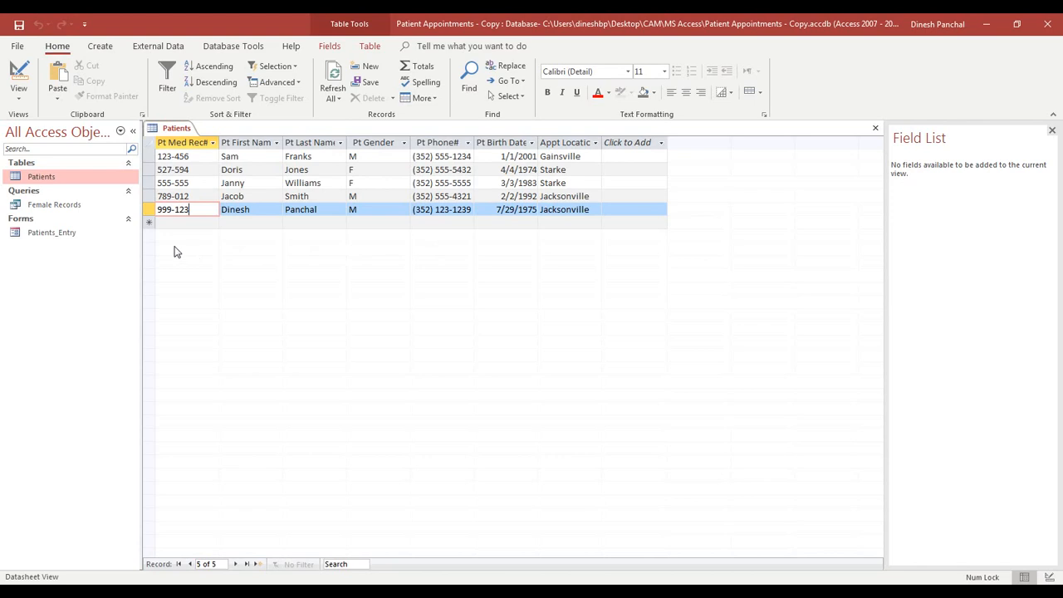
click(874, 129)
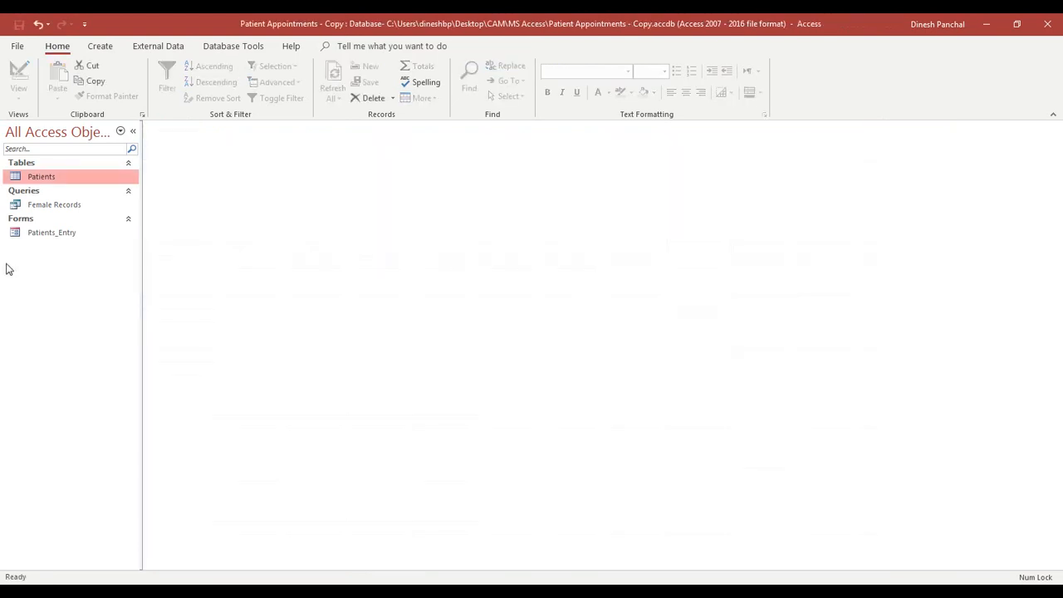
double_click(39, 236)
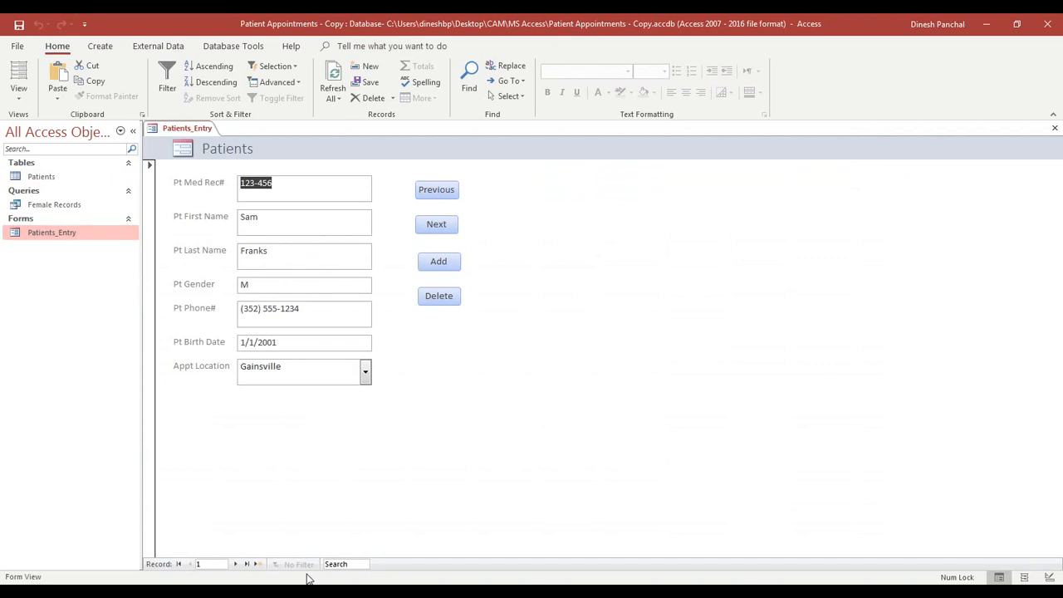
- Go to record 5, the 999-123 patient, and delete it with the form's Delete button
click(437, 226)
click(437, 226)
click(437, 226)
click(437, 226)
click(437, 226)
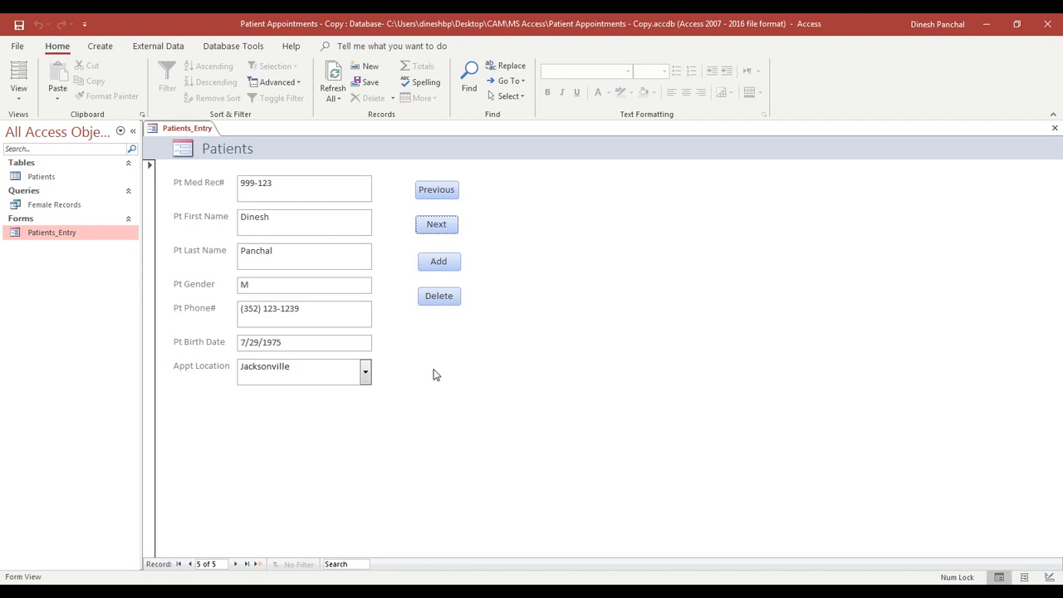
click(439, 301)
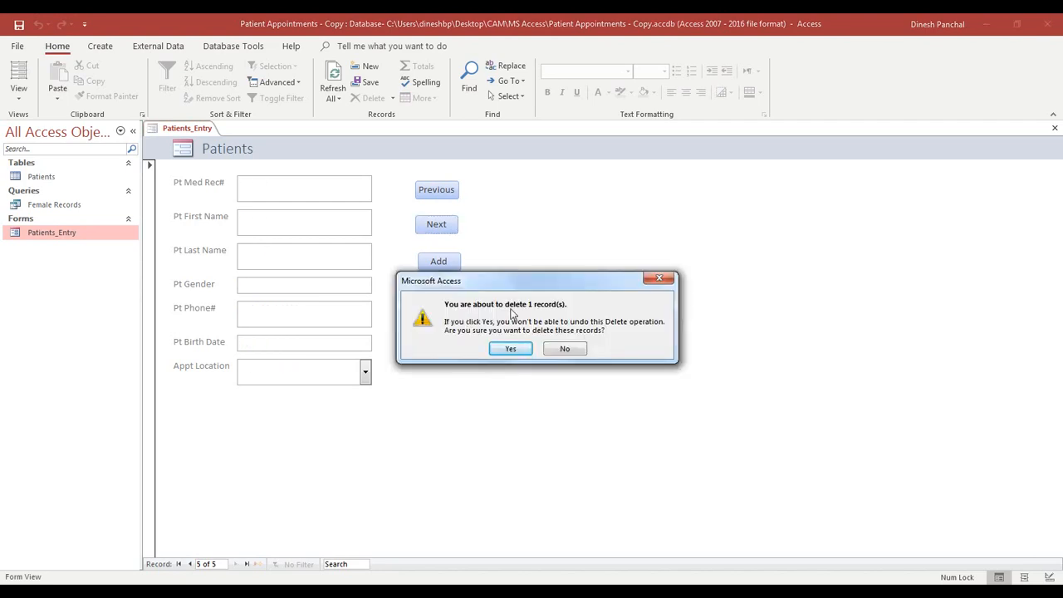
click(513, 350)
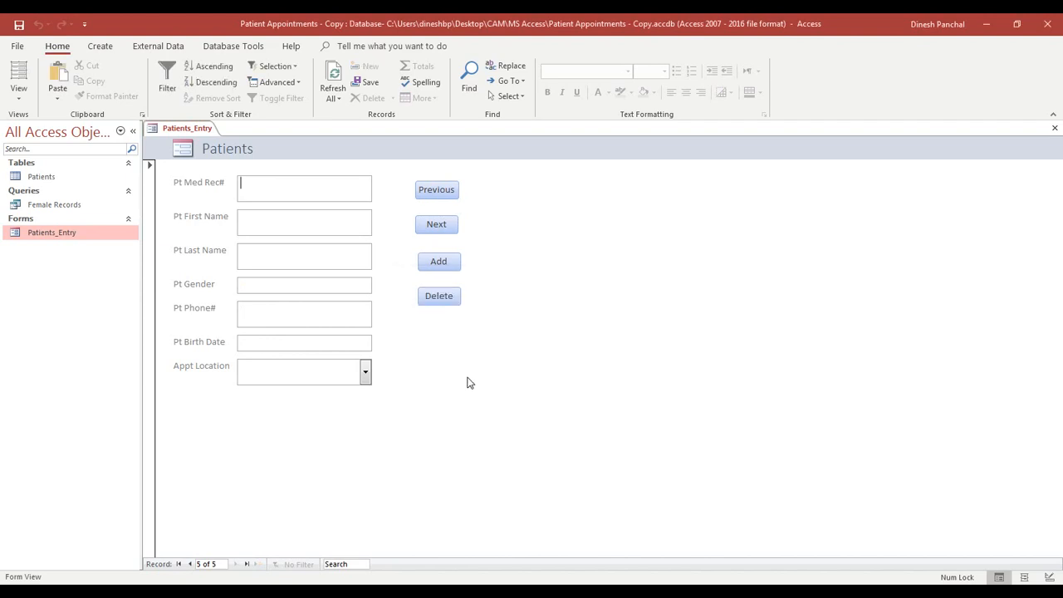
- Refresh all records and check that the Patients table now lists four records
click(328, 87)
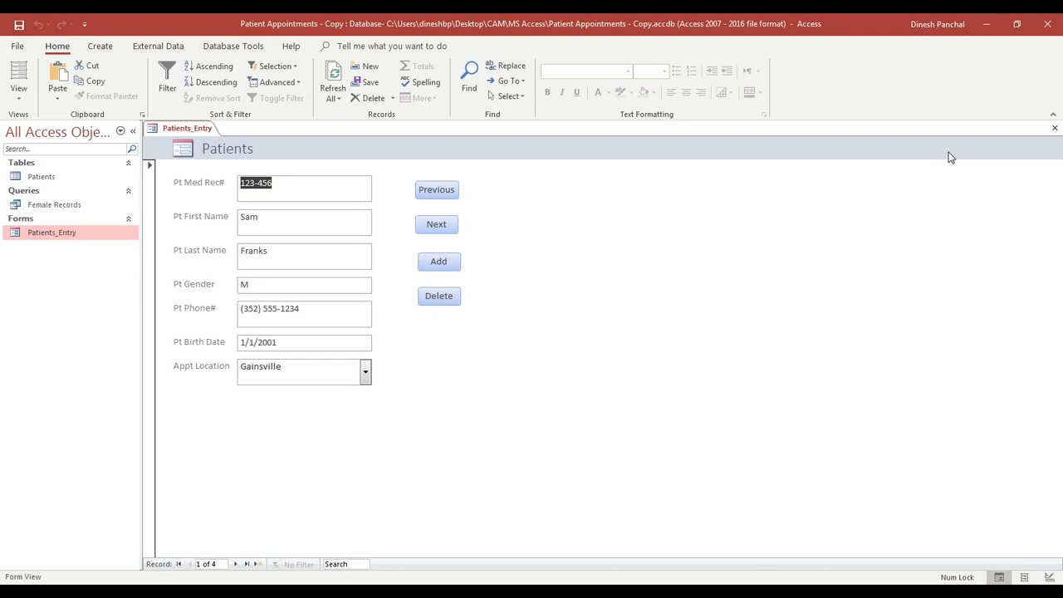
click(1053, 129)
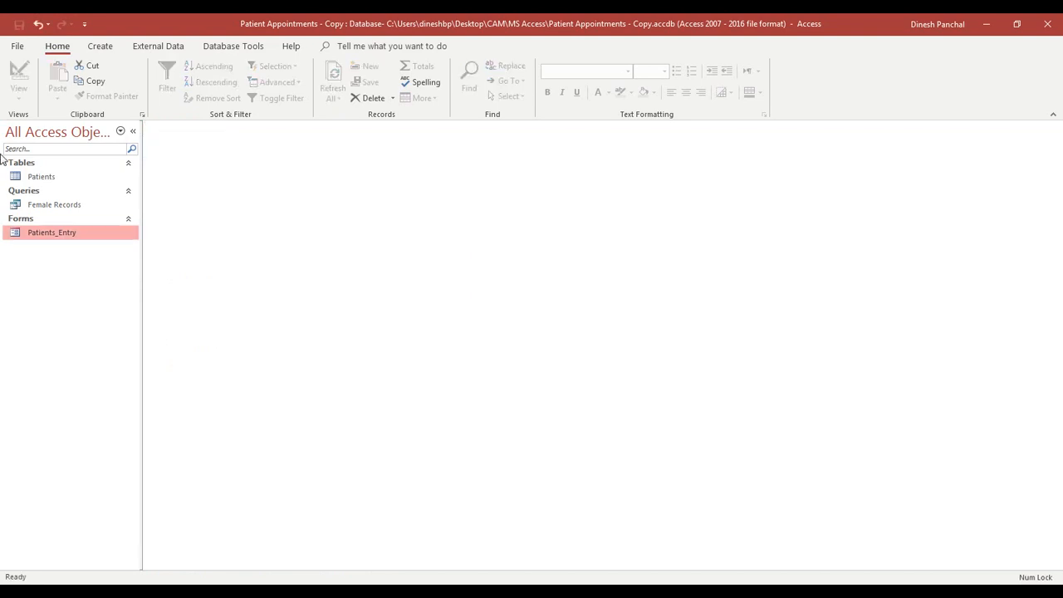
double_click(46, 176)
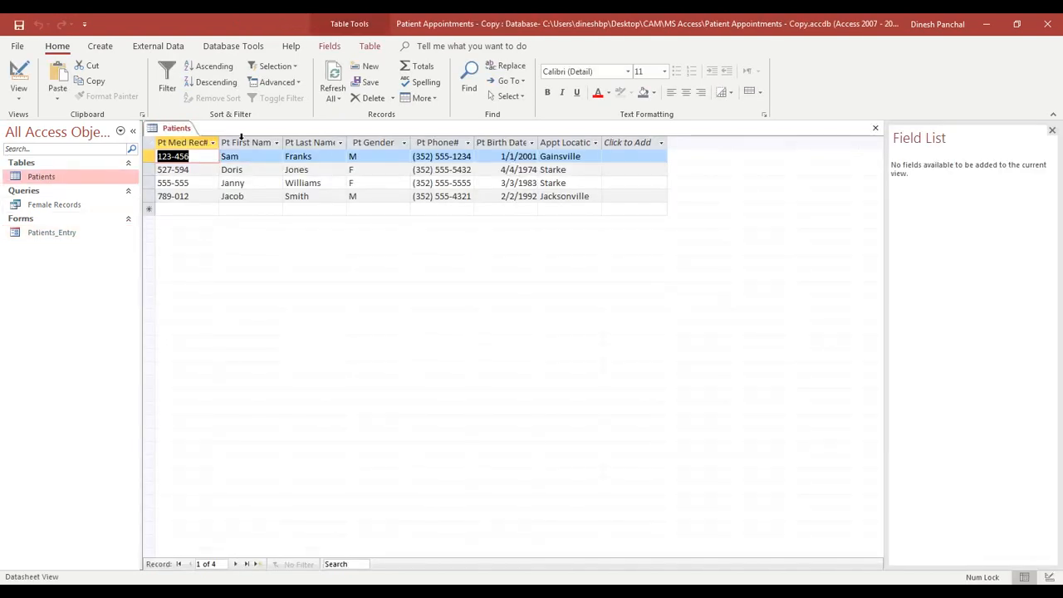